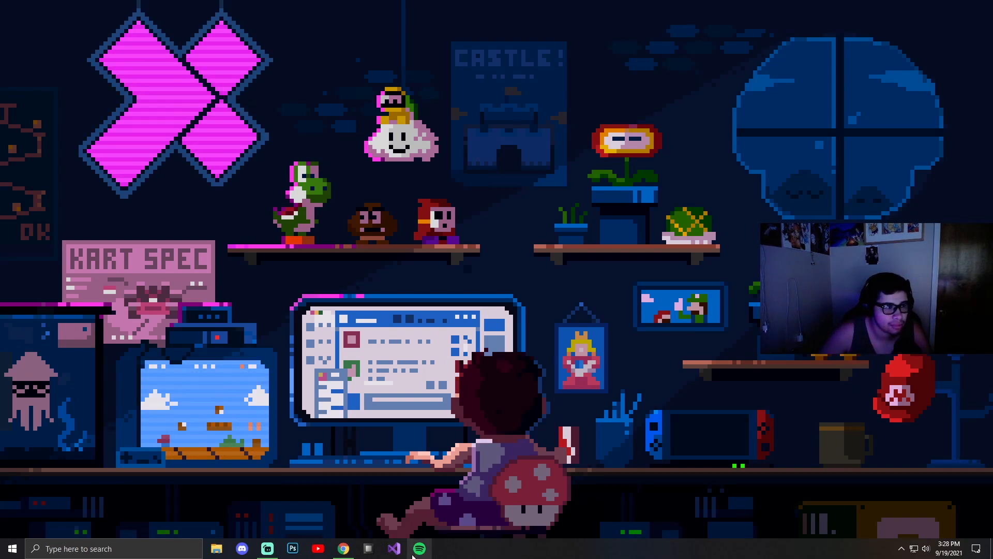
Step: Open the DS4Windows releases page on GitHub in Chrome and review the Version 3.0.18 release notes
{"action": "left_click", "coordinate": [344, 548]}
{"action": "left_click_drag", "start_coordinate": [555, 75], "coordinate": [427, 0]}
{"action": "scroll", "coordinate": [343, 279], "scroll_direction": "up", "scroll_amount": 2}
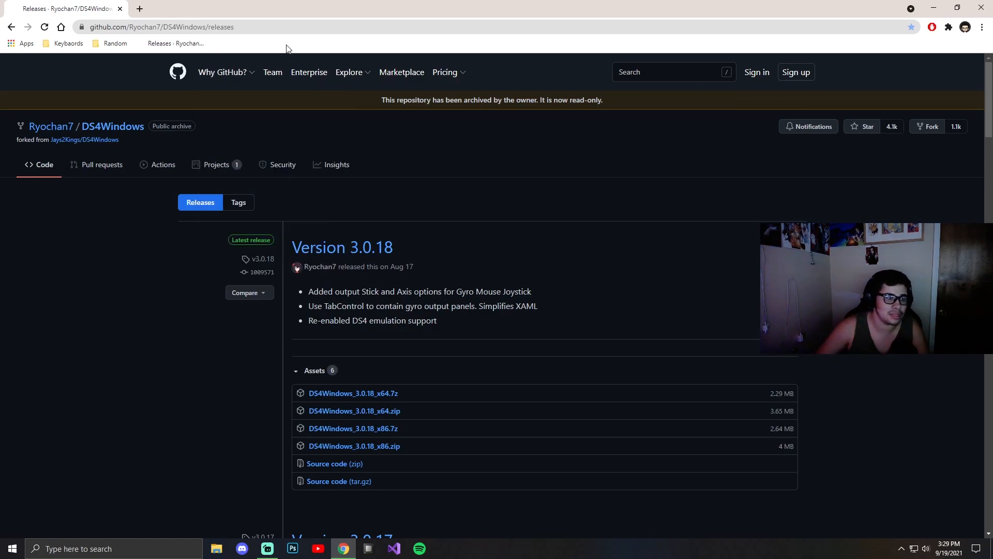
{"action": "scroll", "coordinate": [310, 250], "scroll_direction": "down", "scroll_amount": 1}
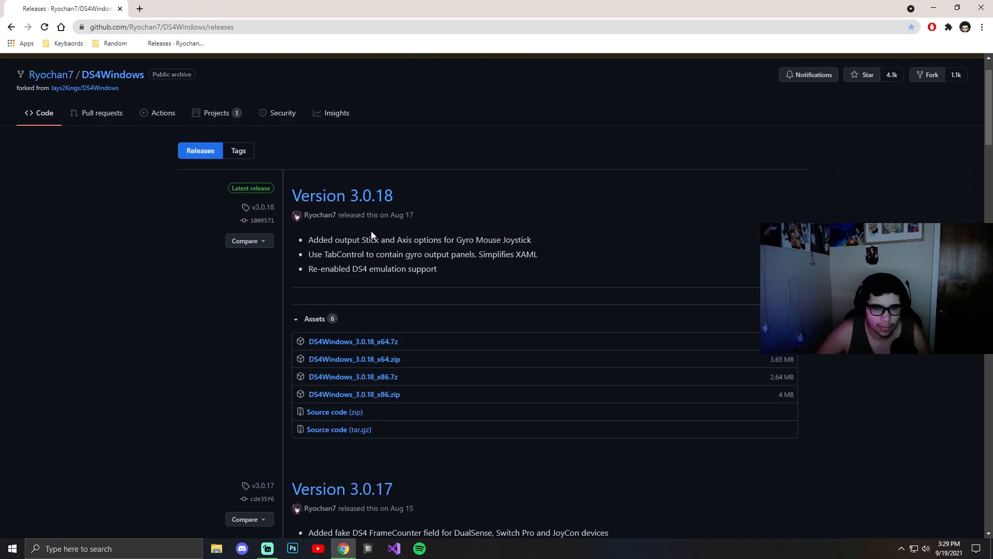
{"action": "left_click", "coordinate": [517, 194]}
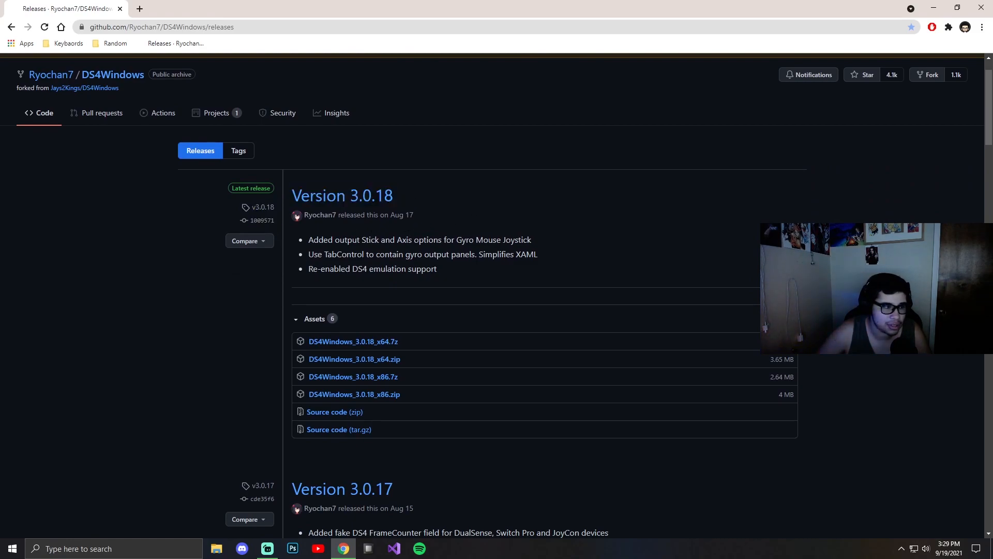
{"action": "left_click", "coordinate": [473, 205]}
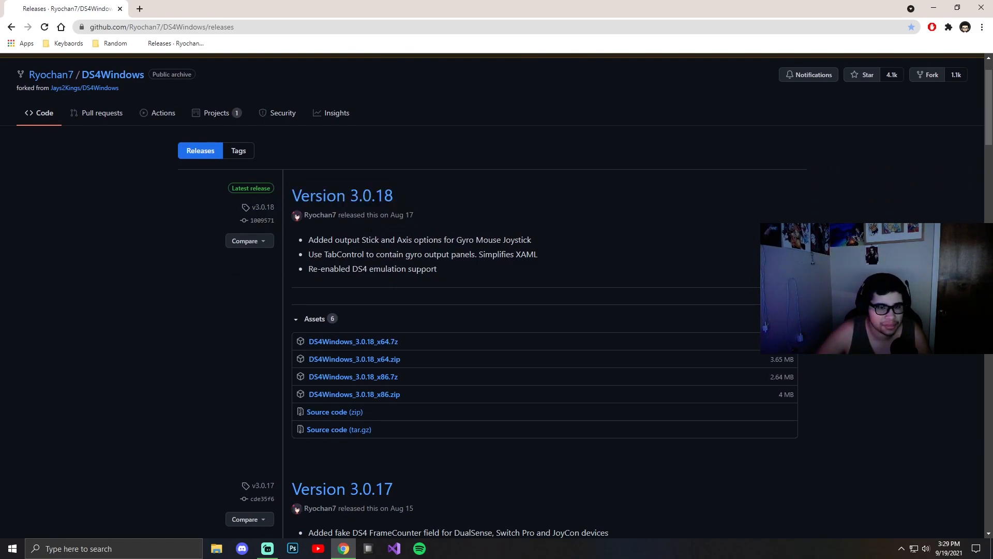
{"action": "left_click_drag", "start_coordinate": [460, 279], "coordinate": [315, 230]}
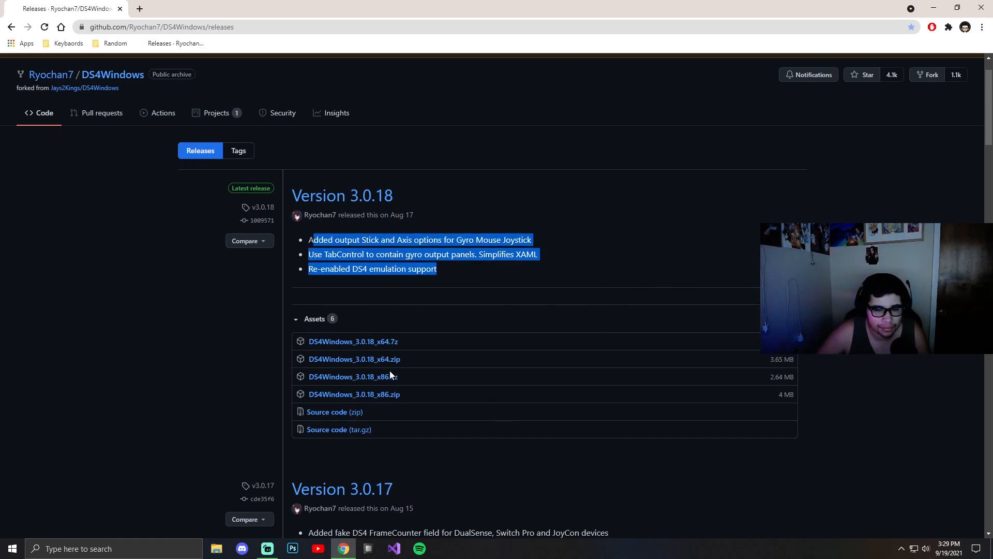
Step: Check the PC's system type in System Information, then close it and the browser window
{"action": "left_click", "coordinate": [110, 548]}
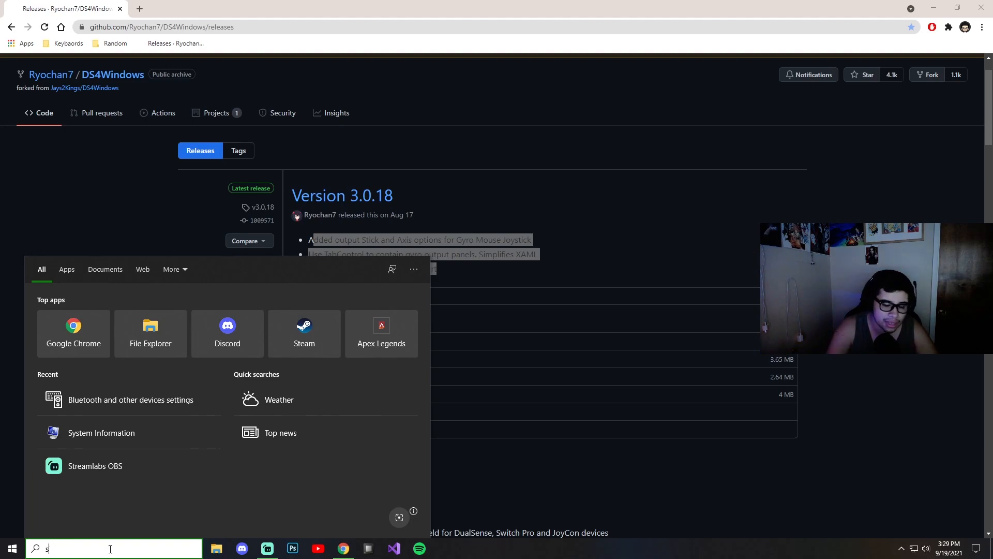
{"action": "type", "text": "yst"}
{"action": "key", "text": "Return"}
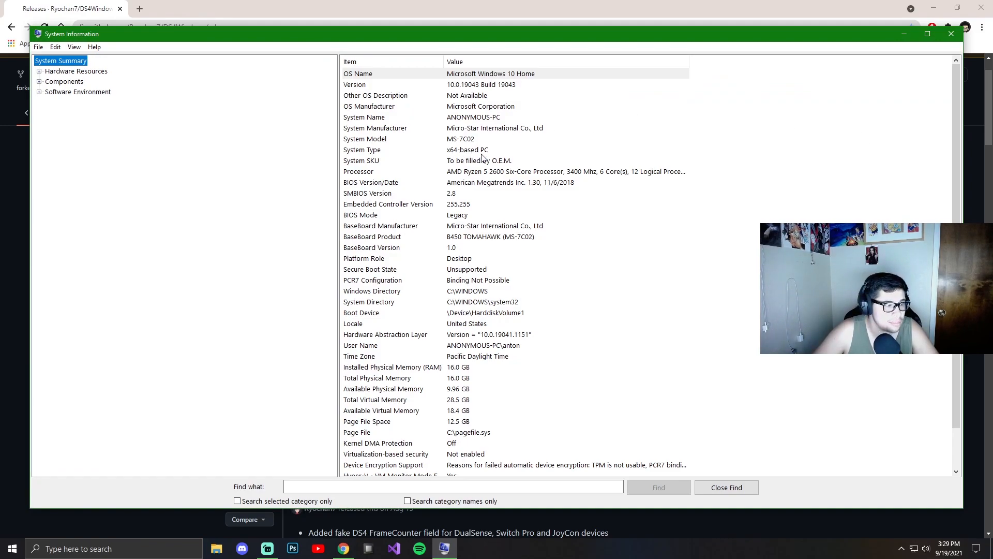
{"action": "left_click_drag", "start_coordinate": [569, 9], "coordinate": [502, 82]}
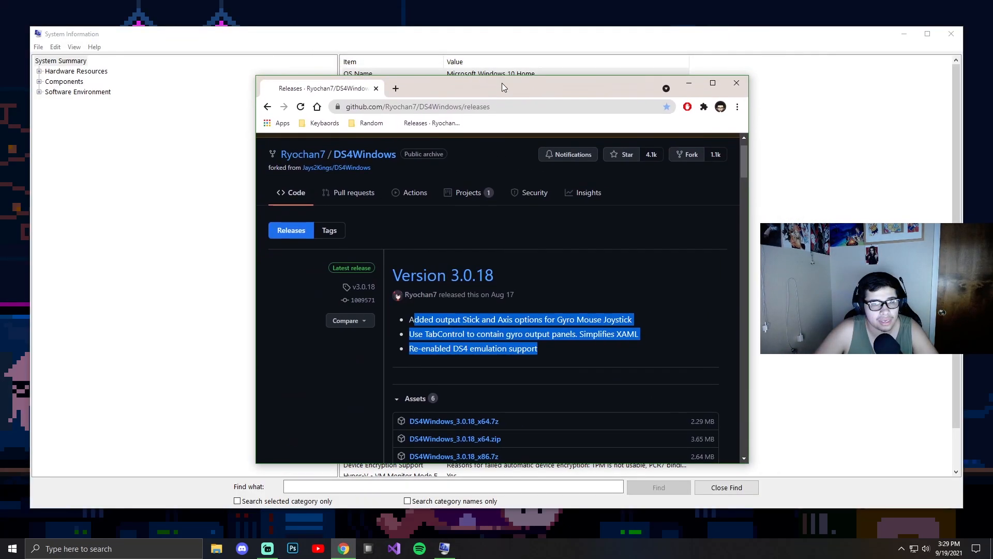
{"action": "left_click", "coordinate": [574, 38]}
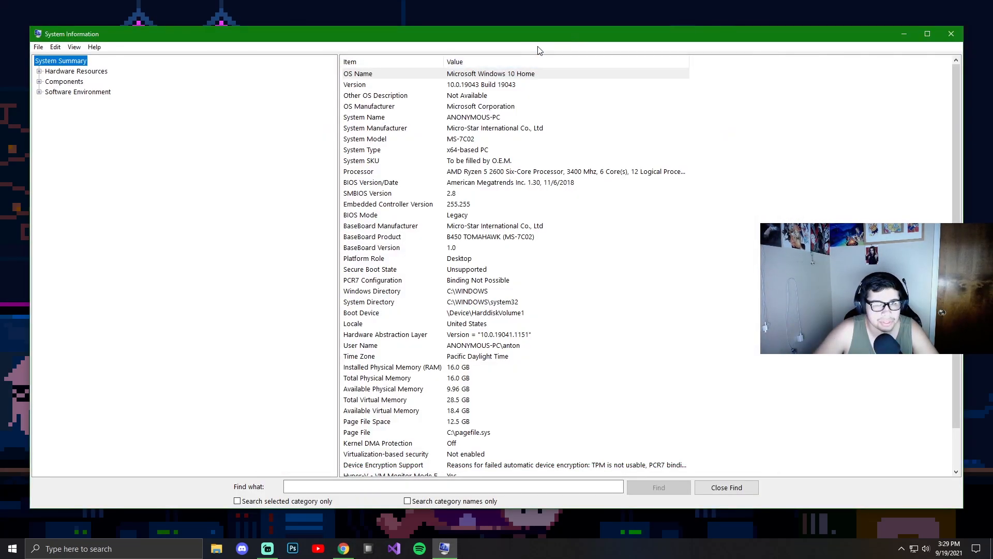
{"action": "left_click_drag", "start_coordinate": [529, 35], "coordinate": [498, 47]}
{"action": "left_click", "coordinate": [921, 46]}
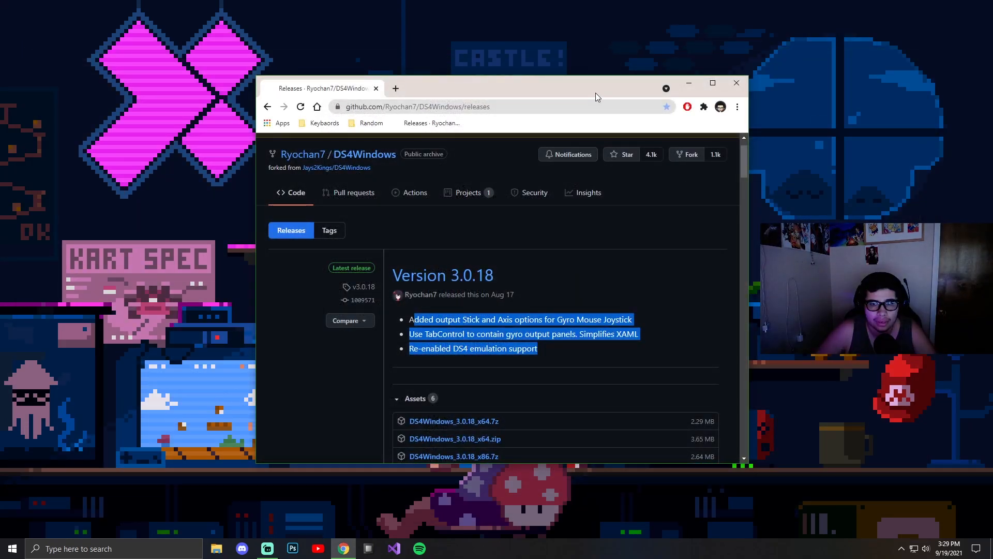
{"action": "double_click", "coordinate": [597, 97]}
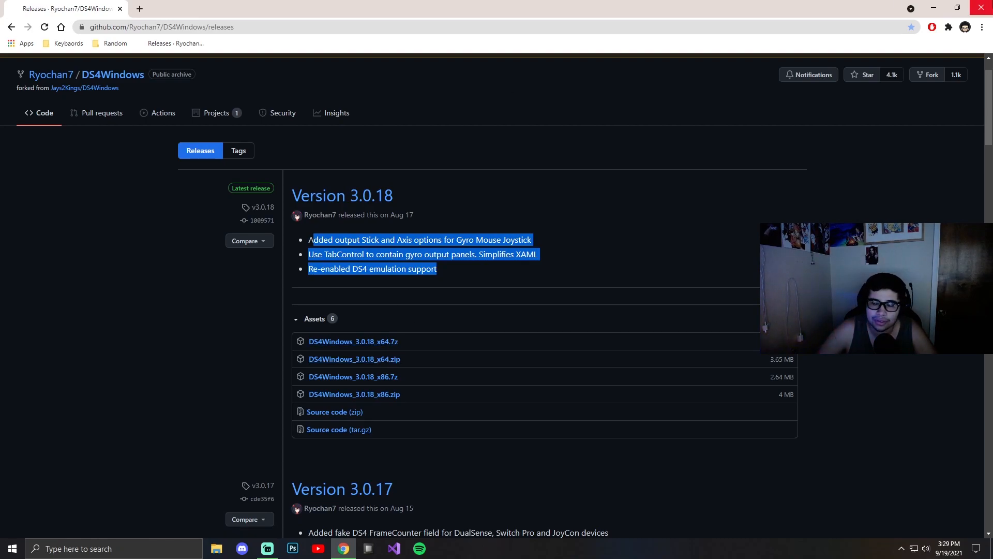
{"action": "left_click", "coordinate": [982, 7]}
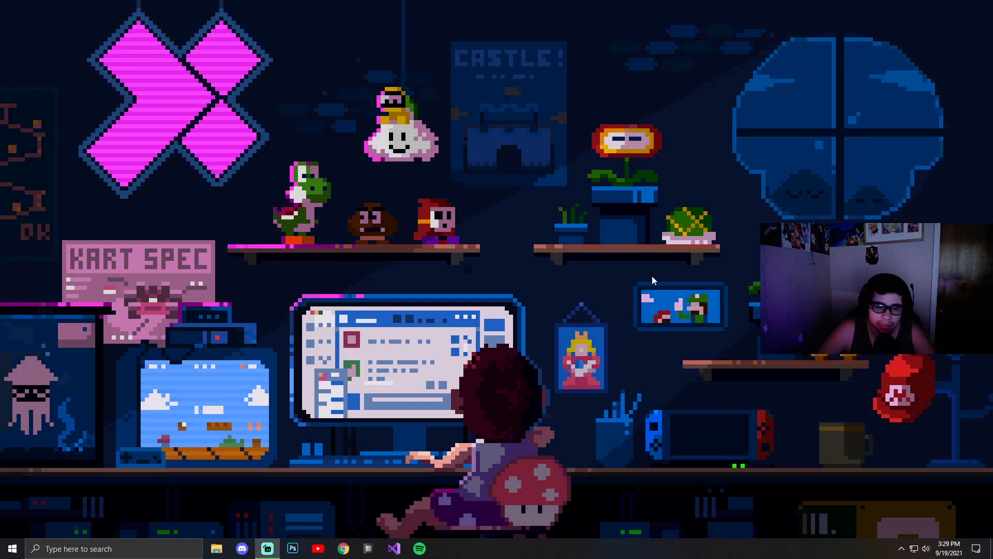
Step: Open File Explorer and go to the DS4 Windows folder in Documents
{"action": "key", "text": "super+e"}
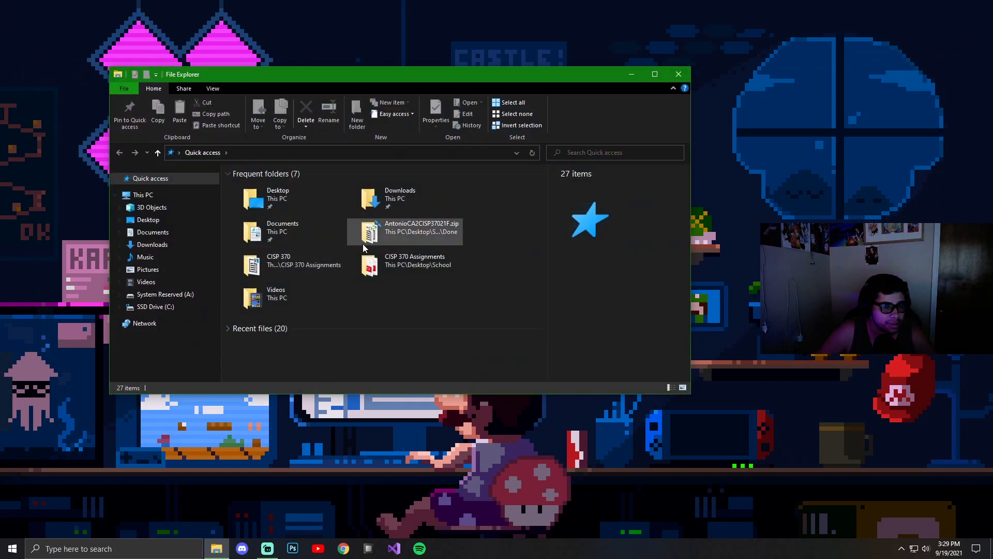
{"action": "left_click", "coordinate": [156, 236]}
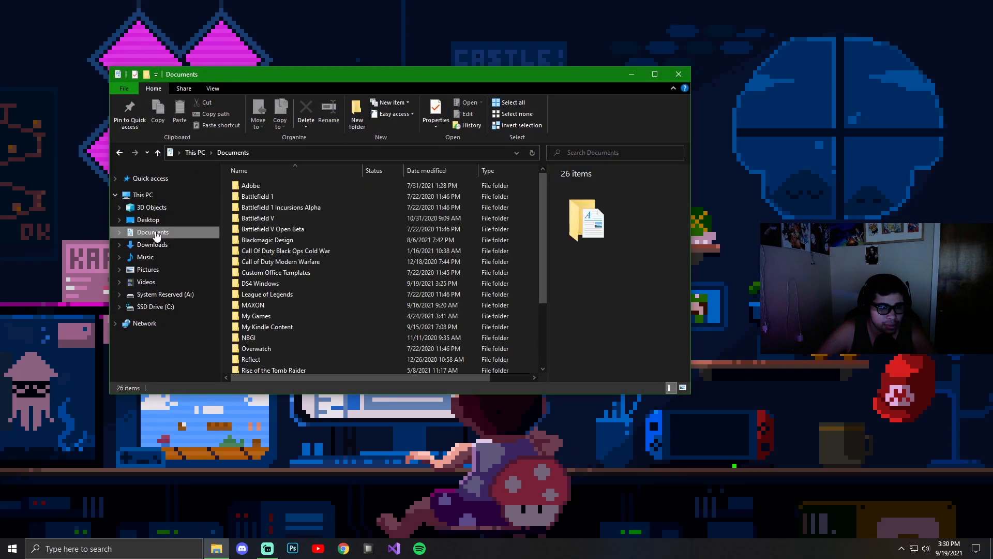
{"action": "scroll", "coordinate": [321, 310], "scroll_direction": "down", "scroll_amount": 3}
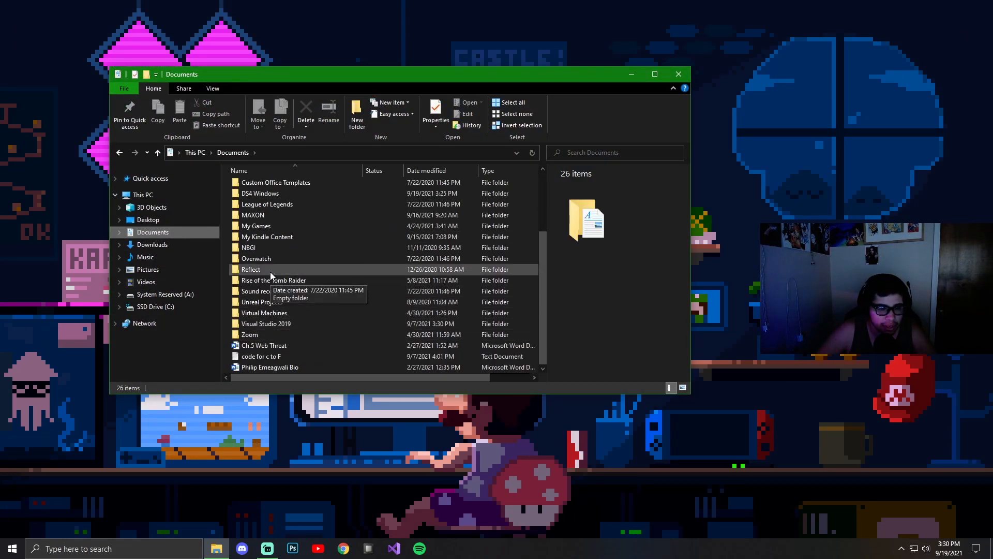
{"action": "scroll", "coordinate": [272, 312], "scroll_direction": "up", "scroll_amount": 3}
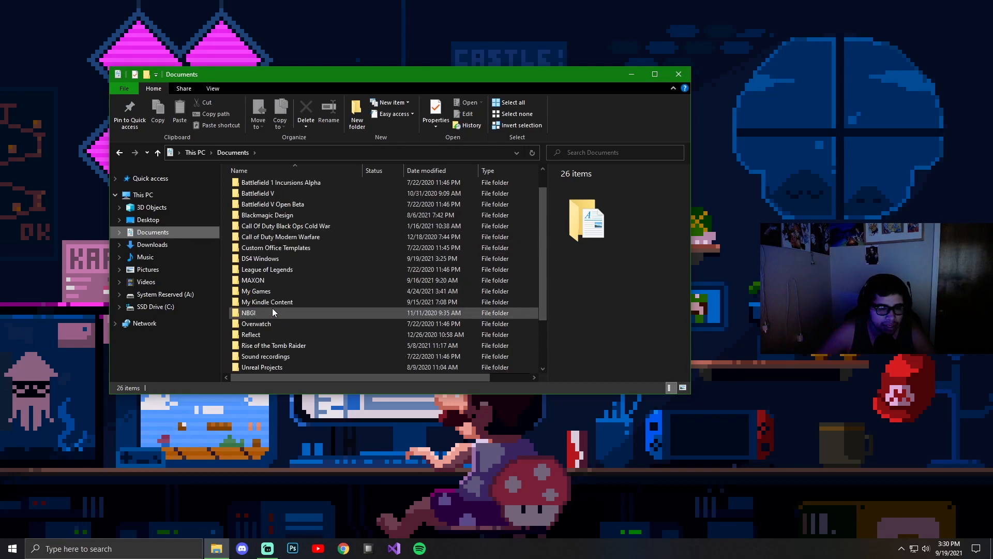
{"action": "double_click", "coordinate": [265, 259]}
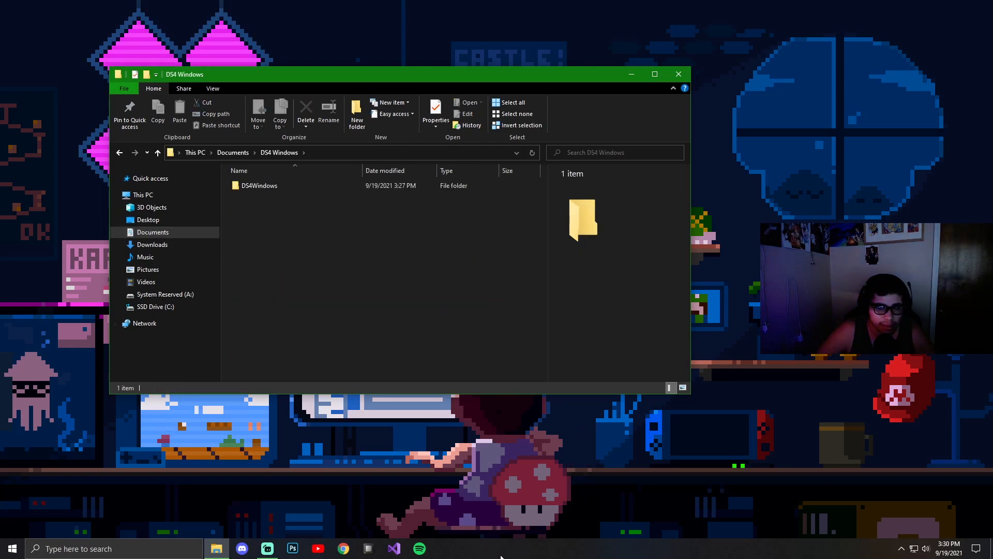
{"action": "mouse_move", "coordinate": [258, 555]}
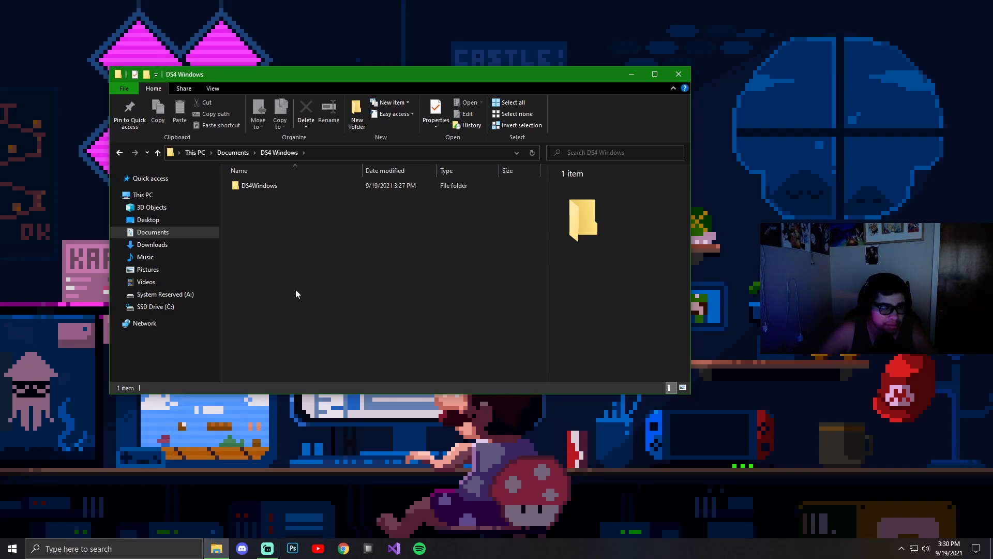
{"action": "left_click", "coordinate": [162, 235]}
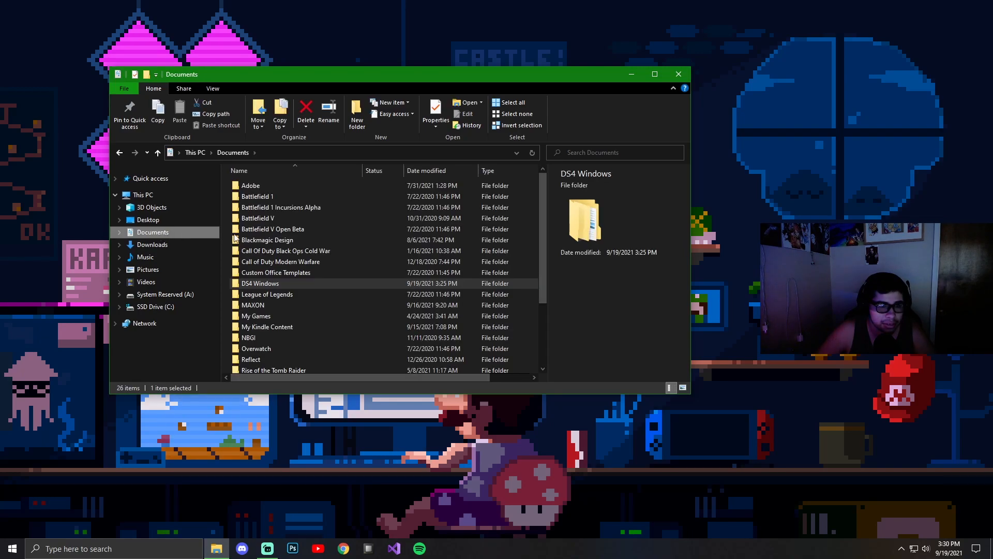
{"action": "right_click", "coordinate": [298, 186]}
{"action": "mouse_move", "coordinate": [333, 314]}
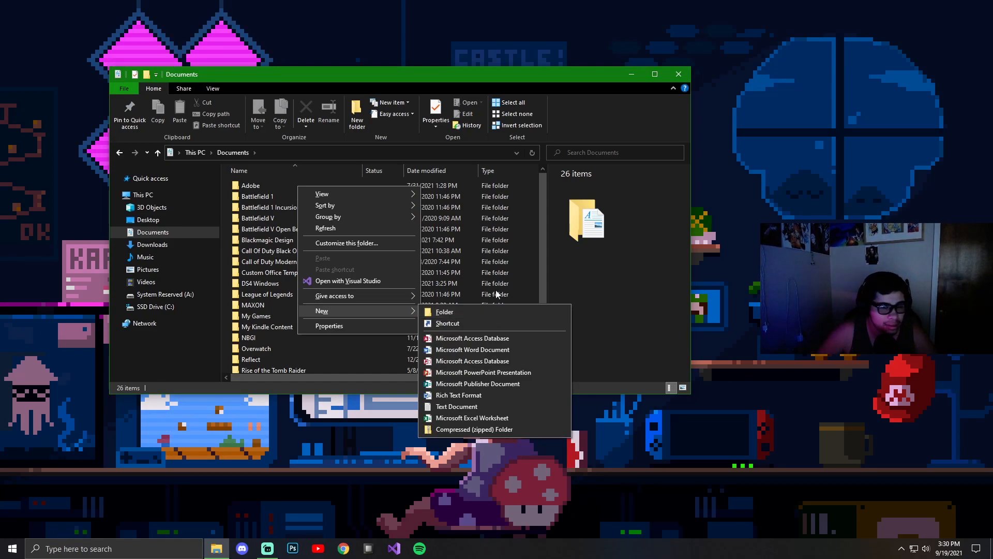
{"action": "left_click", "coordinate": [160, 231]}
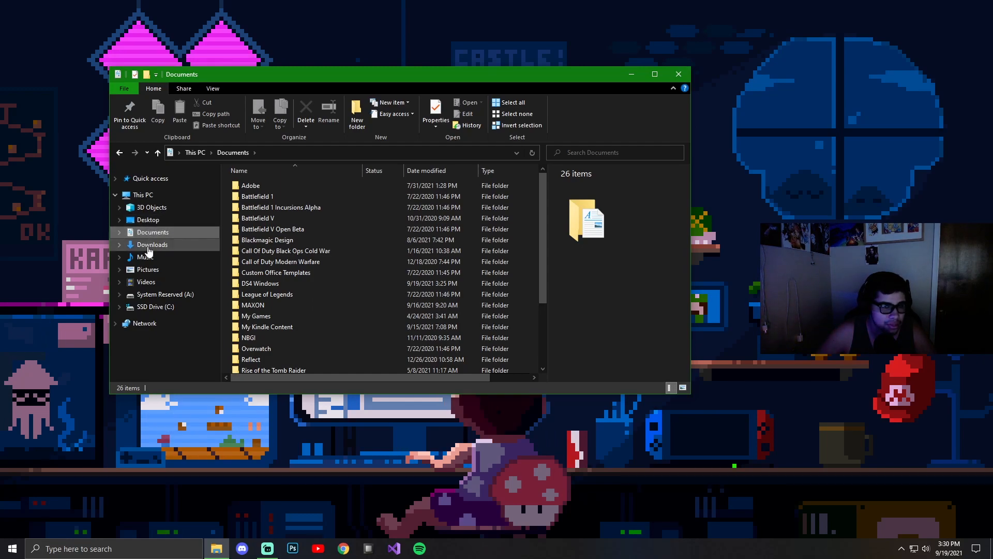
Step: Look through the Downloads and Desktop folders, then return to Documents
{"action": "left_click", "coordinate": [150, 244]}
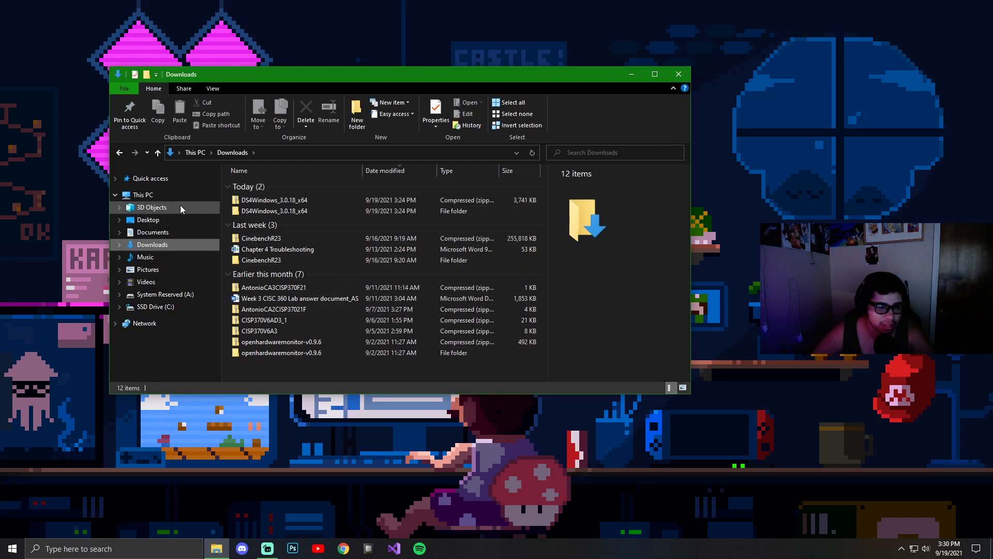
{"action": "left_click", "coordinate": [156, 219]}
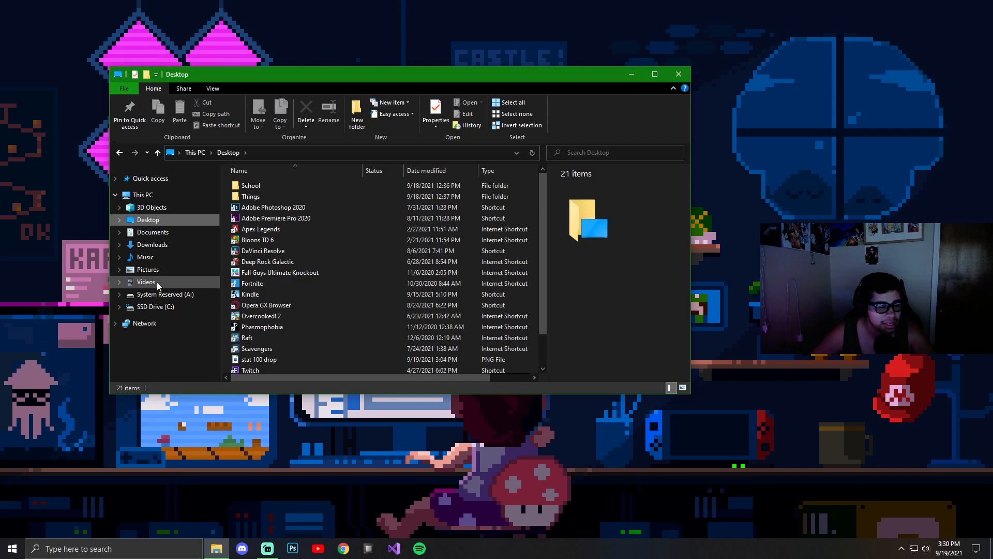
{"action": "left_click", "coordinate": [160, 232]}
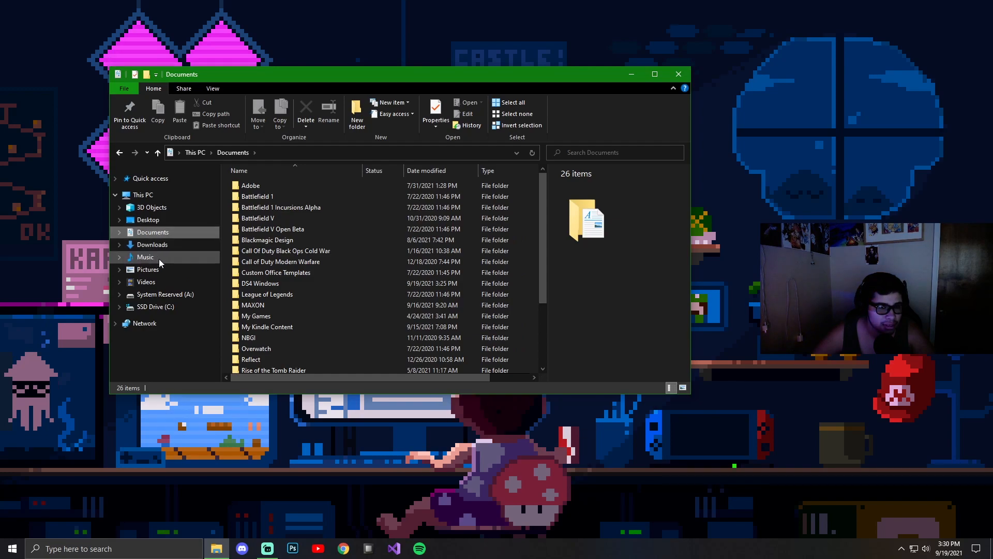
Step: Open the DS4Windows subfolder inside the DS4 Windows folder in Documents
{"action": "scroll", "coordinate": [357, 271], "scroll_direction": "down", "scroll_amount": 3}
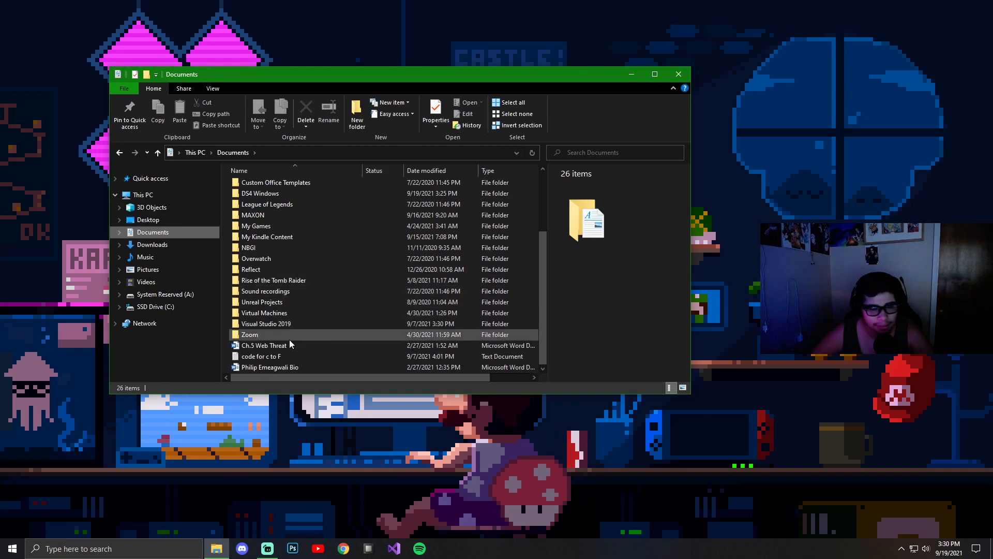
{"action": "scroll", "coordinate": [264, 225], "scroll_direction": "up", "scroll_amount": 3}
{"action": "double_click", "coordinate": [260, 283]}
{"action": "double_click", "coordinate": [293, 188]}
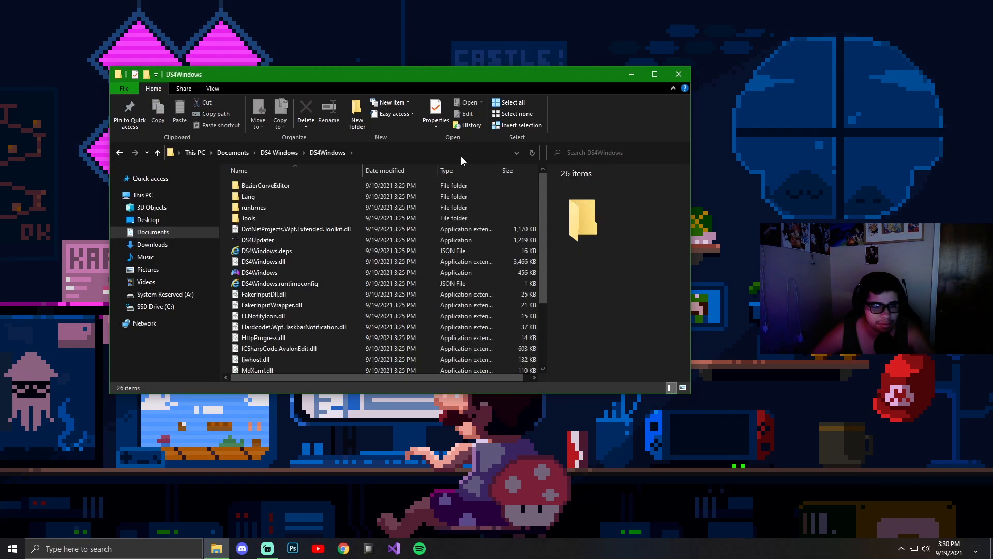
Step: Launch the DS4Windows application from its extracted folder and close the File Explorer window
{"action": "left_click", "coordinate": [654, 74]}
{"action": "left_click_drag", "start_coordinate": [556, 6], "coordinate": [486, 58]}
{"action": "scroll", "coordinate": [345, 237], "scroll_direction": "down", "scroll_amount": 1}
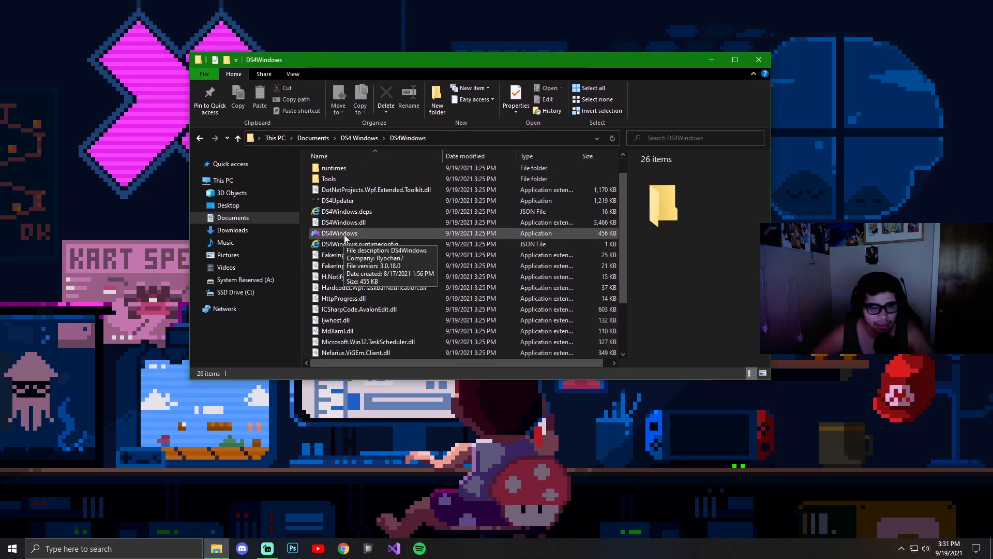
{"action": "left_click", "coordinate": [344, 237]}
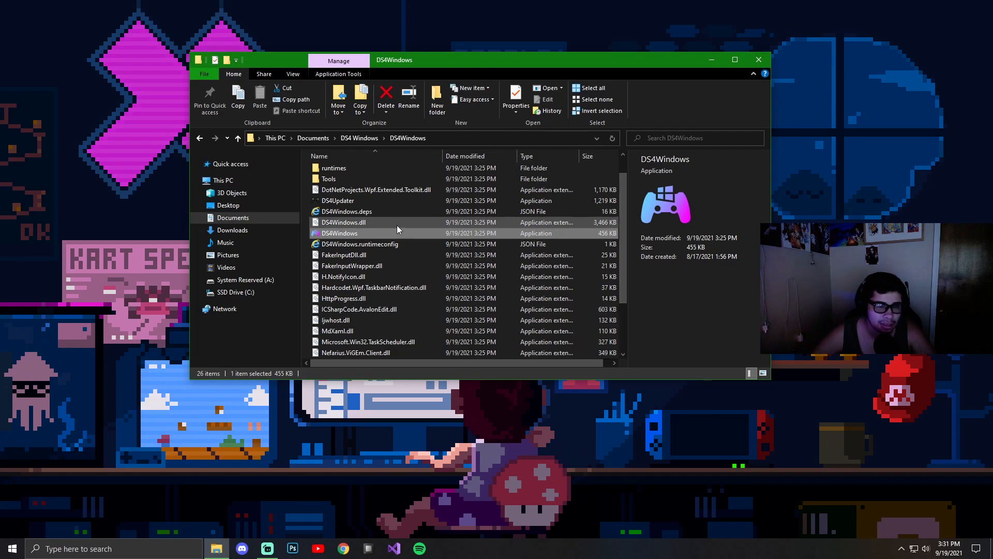
{"action": "left_click", "coordinate": [342, 201]}
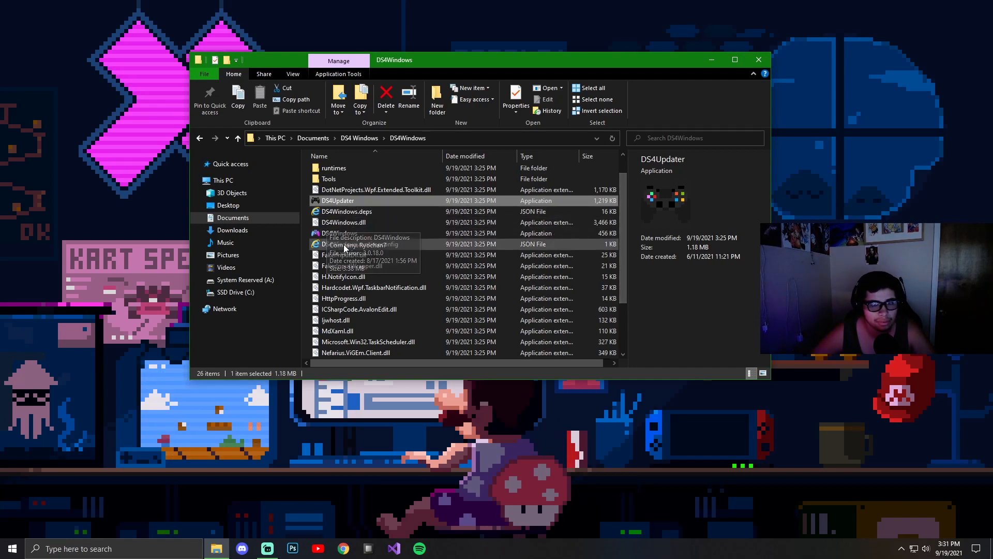
{"action": "left_click", "coordinate": [349, 233]}
{"action": "double_click", "coordinate": [352, 236]}
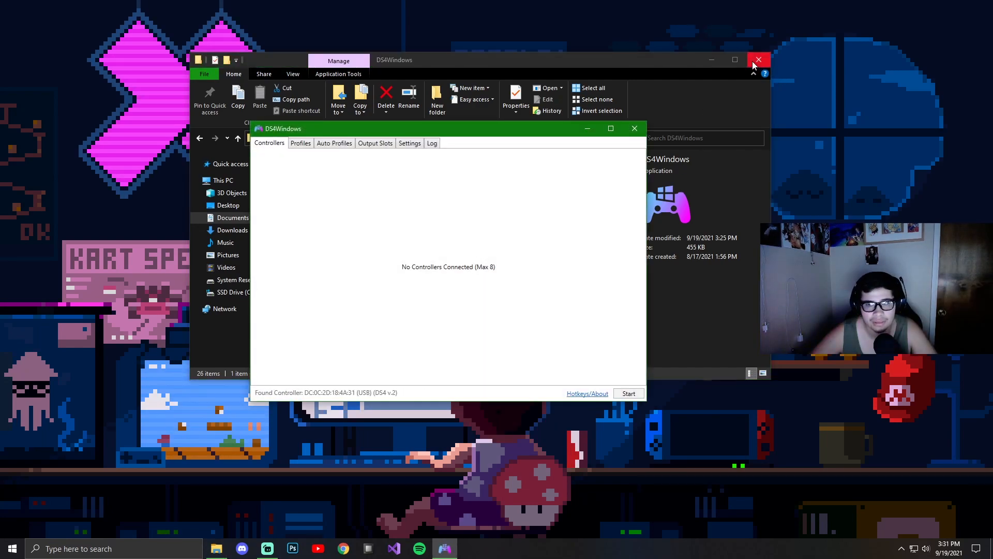
{"action": "left_click", "coordinate": [754, 62]}
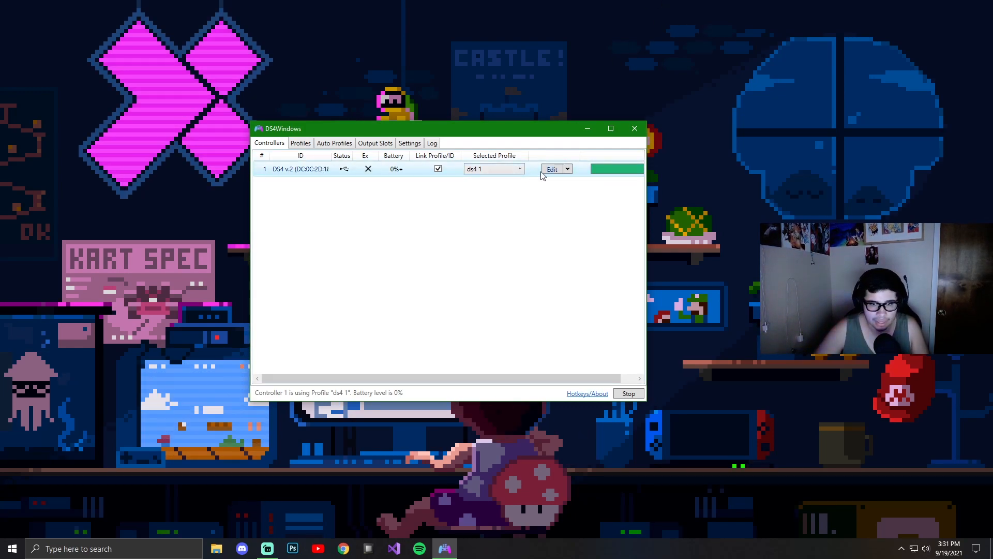
Step: View the light colour picker for the connected controller and close it with the colour unaltered
{"action": "left_click", "coordinate": [617, 172]}
{"action": "left_click", "coordinate": [654, 178]}
{"action": "left_click", "coordinate": [611, 170]}
{"action": "left_click", "coordinate": [634, 189]}
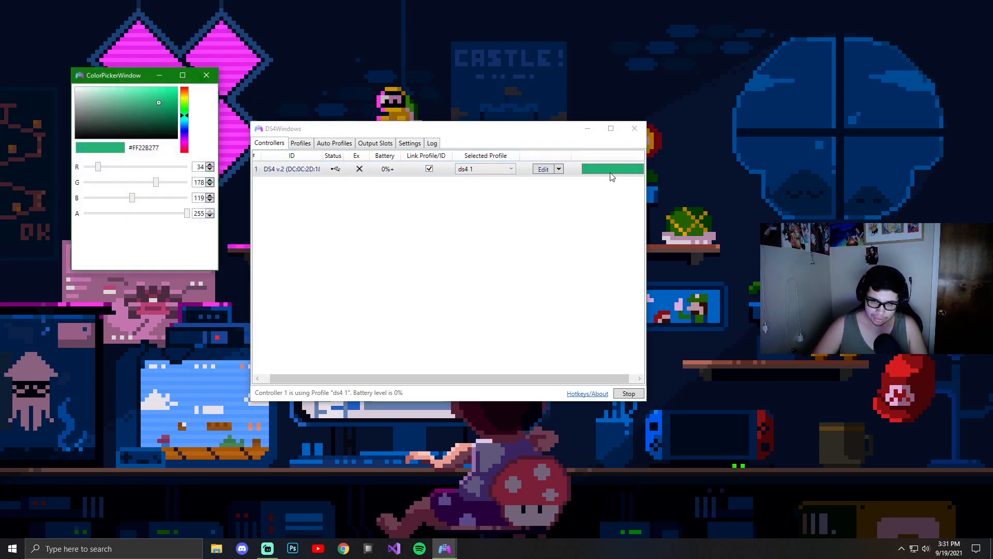
{"action": "left_click", "coordinate": [208, 77]}
Step: Display the list of controller profiles and select the Default profile
{"action": "mouse_move", "coordinate": [440, 132]}
{"action": "left_mouse_down"}
{"action": "mouse_move", "coordinate": [370, 104]}
{"action": "mouse_move", "coordinate": [439, 123]}
{"action": "left_mouse_up"}
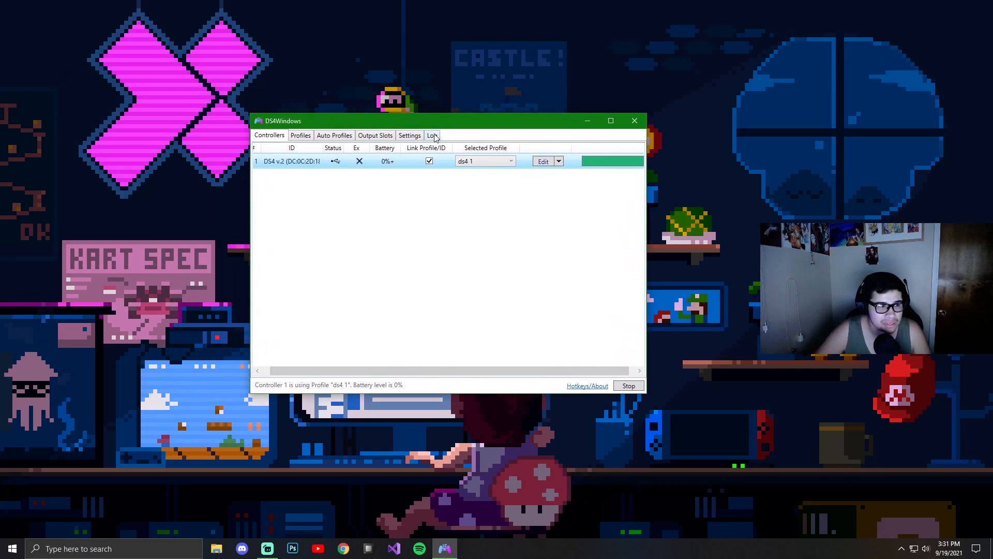
{"action": "left_click", "coordinate": [301, 136]}
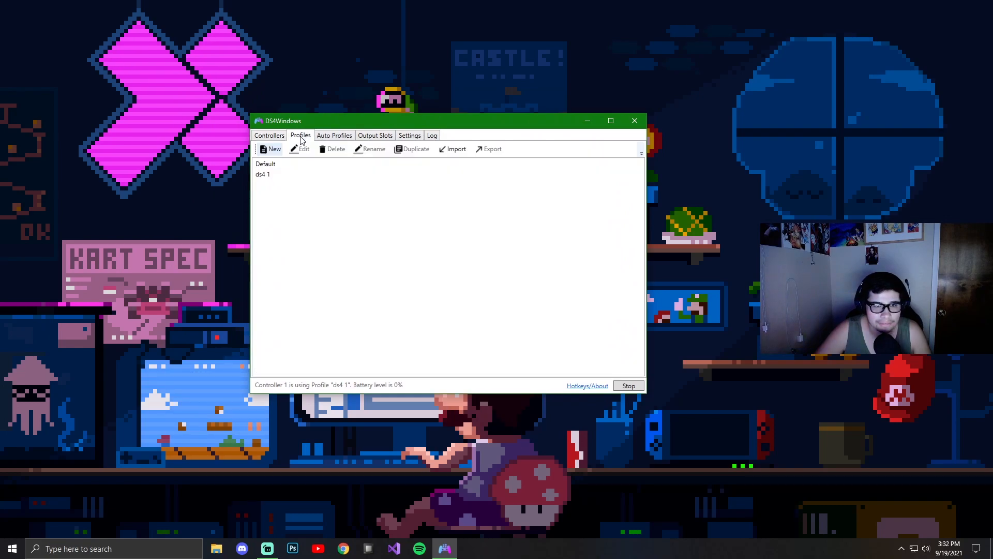
{"action": "left_click", "coordinate": [274, 162]}
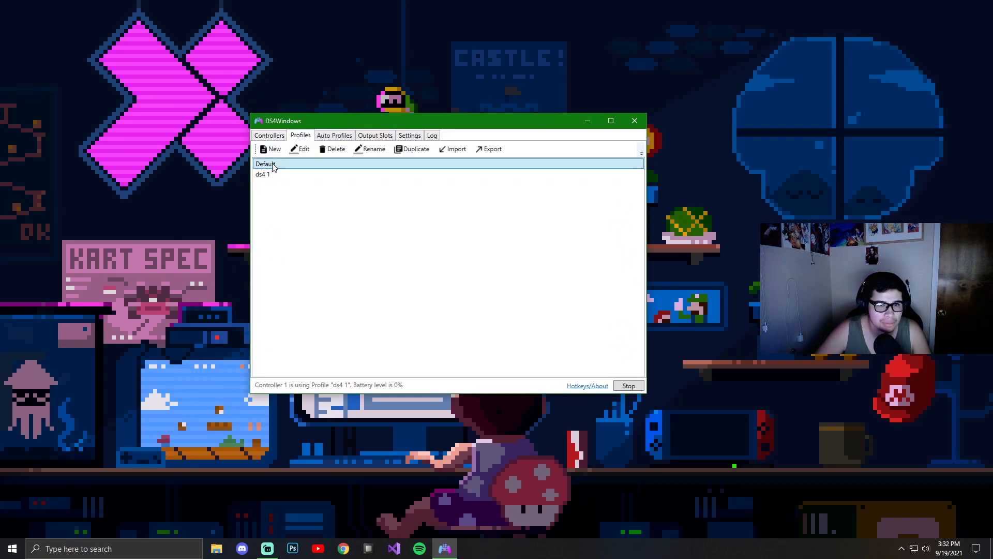
Step: Create a new profile from the Gamepad preset with DualShock 4 as the output controller
{"action": "left_click", "coordinate": [264, 150]}
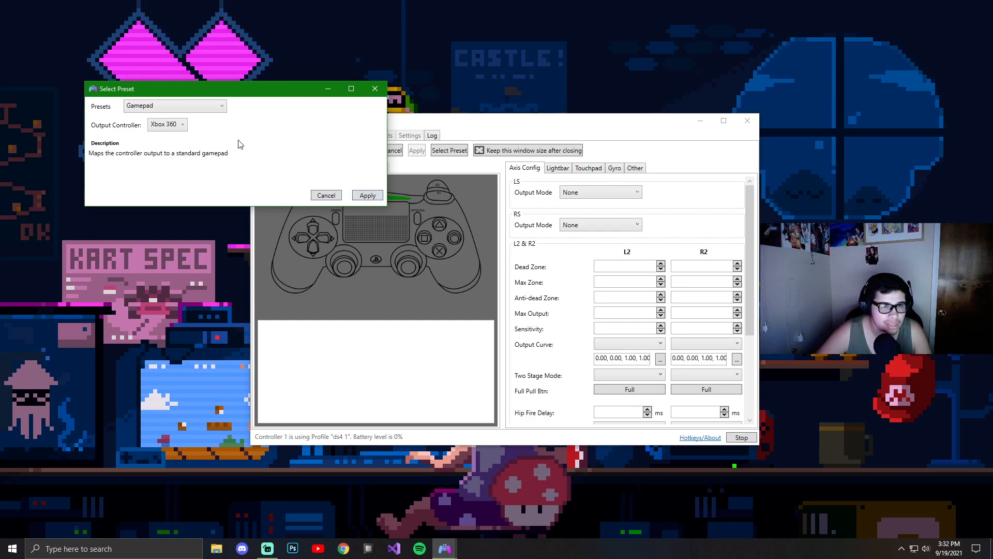
{"action": "left_click", "coordinate": [188, 106]}
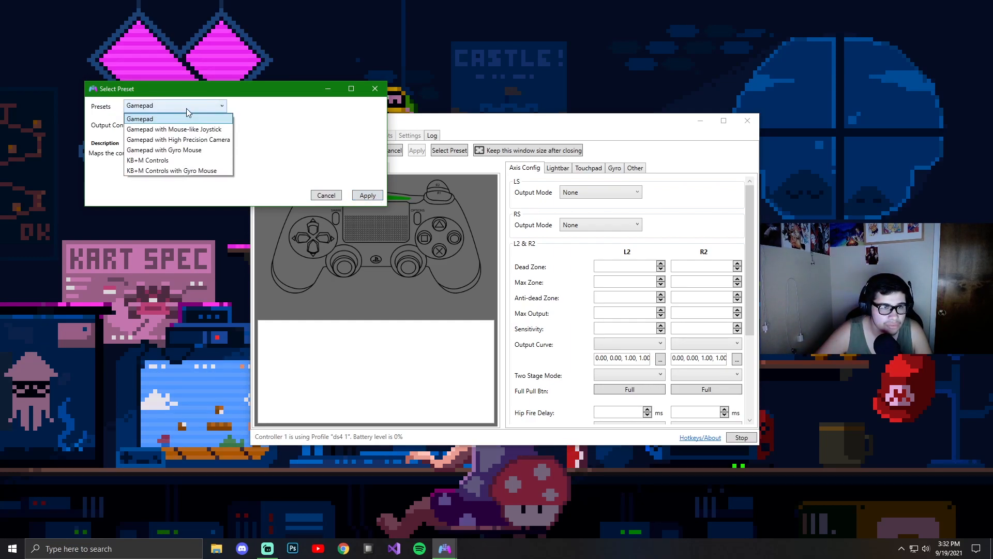
{"action": "left_click", "coordinate": [190, 120]}
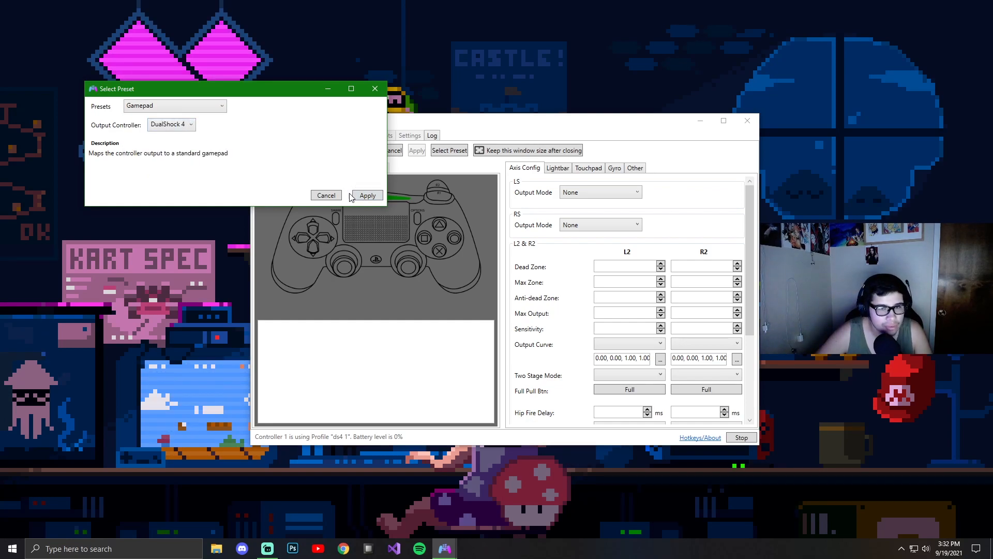
{"action": "left_click", "coordinate": [366, 201]}
Step: Reposition the DS4Windows window higher on the desktop and enlarge it so more profile settings fit
{"action": "left_click_drag", "start_coordinate": [496, 121], "coordinate": [425, 0]}
{"action": "left_click_drag", "start_coordinate": [495, 6], "coordinate": [448, 49]}
{"action": "left_click_drag", "start_coordinate": [702, 368], "coordinate": [839, 456]}
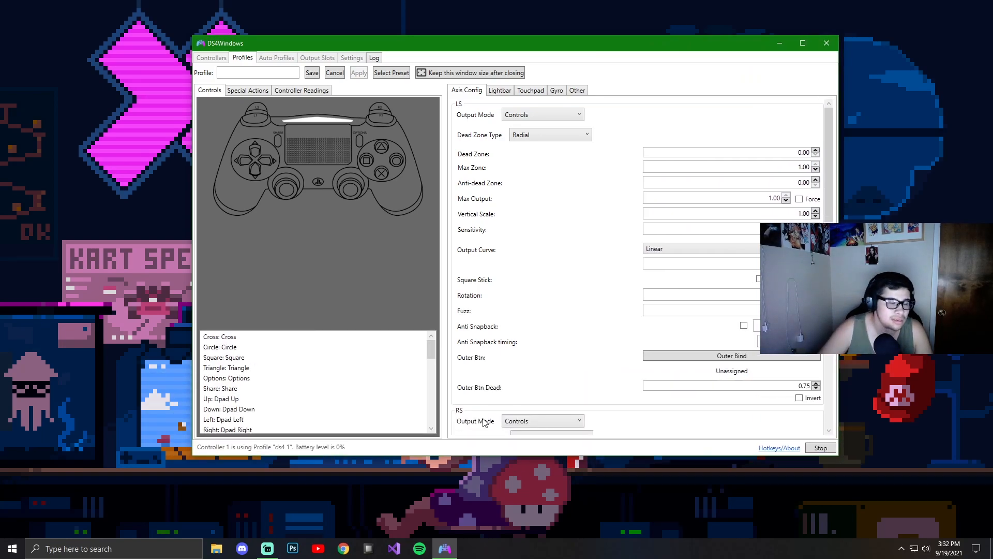
Step: Set the touchpad's Left Touch and Right Touch controls to Unbound
{"action": "left_click", "coordinate": [296, 156]}
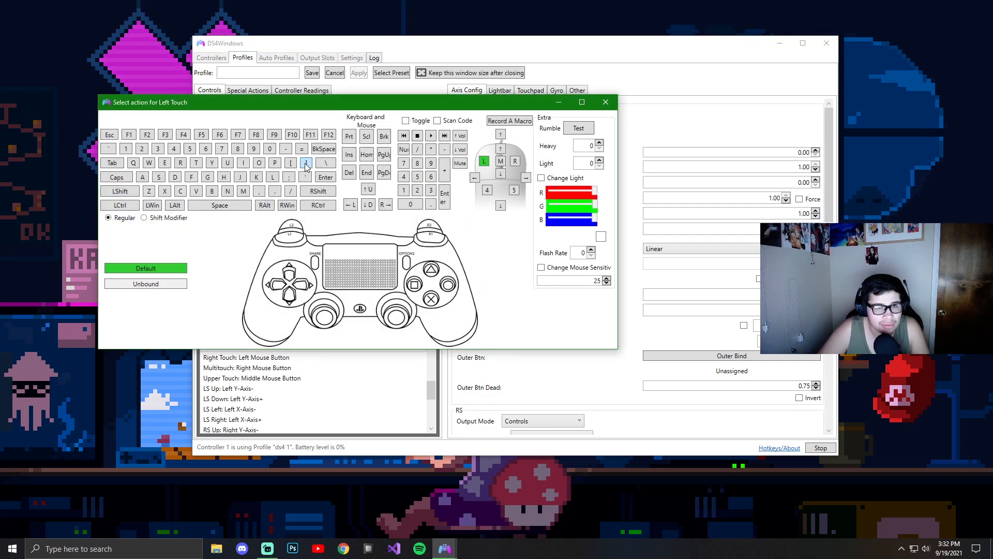
{"action": "left_click", "coordinate": [156, 284]}
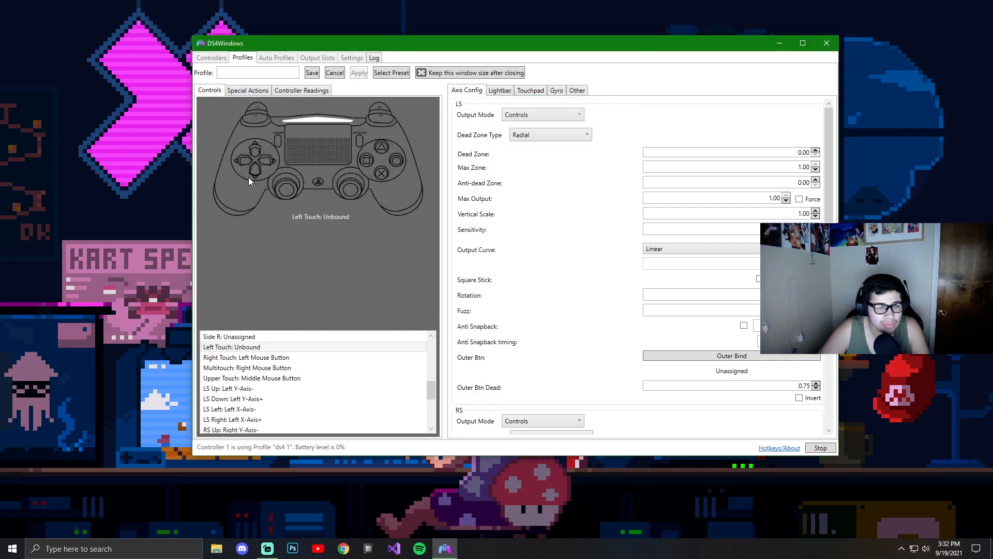
{"action": "left_click", "coordinate": [341, 159]}
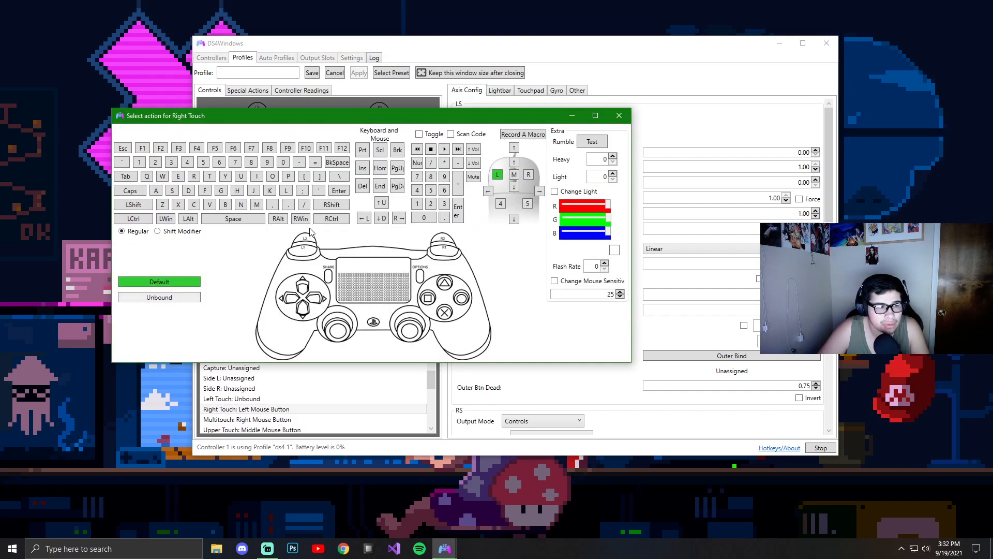
{"action": "left_click", "coordinate": [173, 298]}
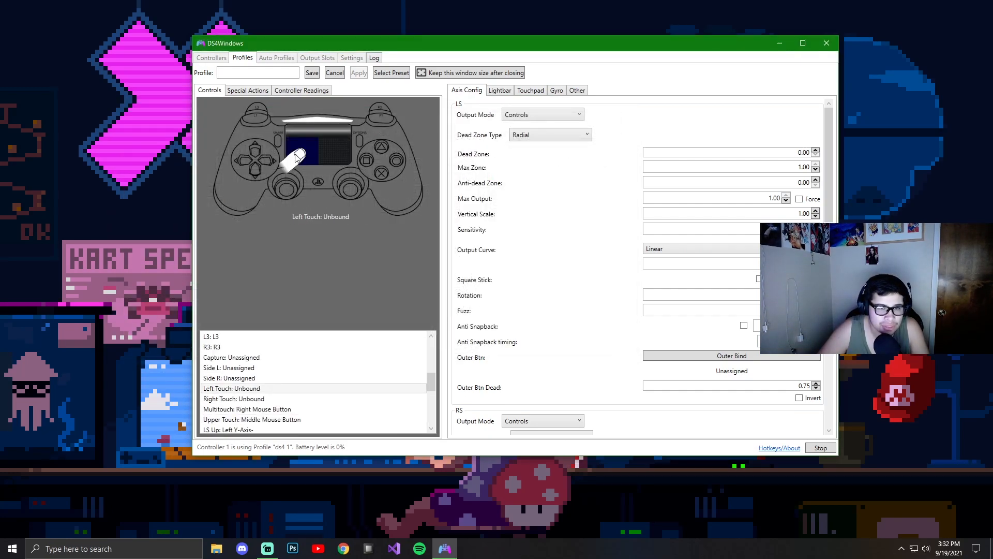
{"action": "left_click", "coordinate": [291, 156]}
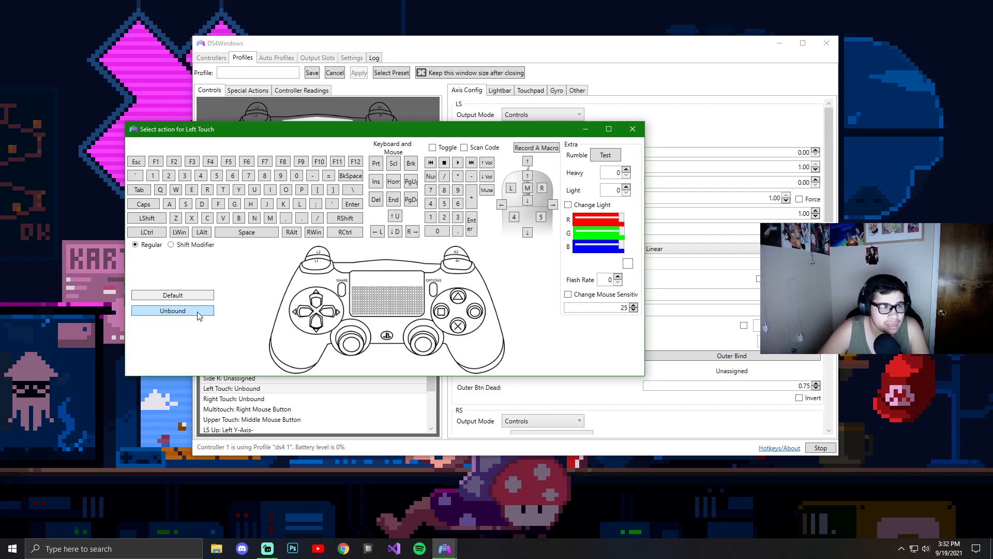
{"action": "left_click", "coordinate": [632, 129]}
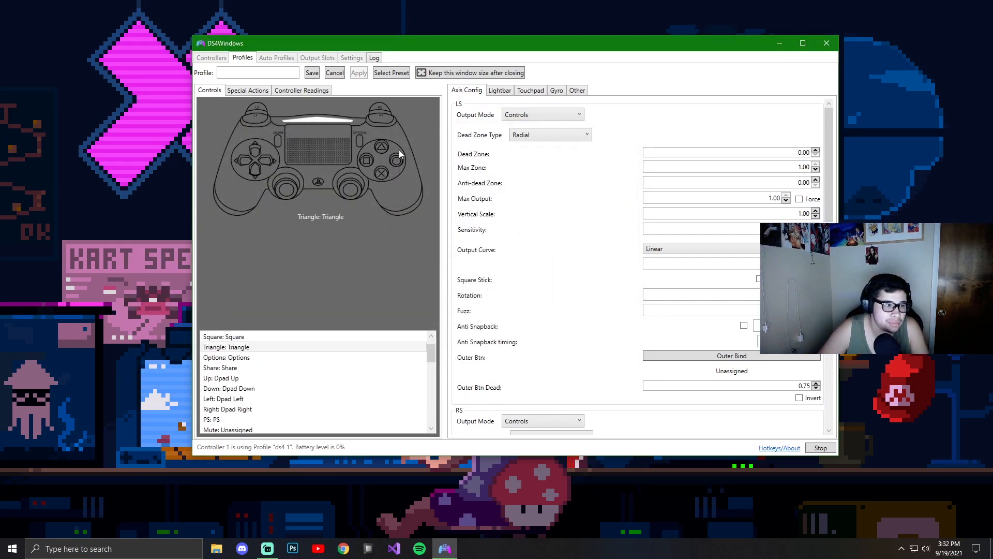
Step: Set the touchpad's Multitouch and Upper Touch controls to Unbound and check the mappings in the controls list
{"action": "left_click", "coordinate": [318, 145]}
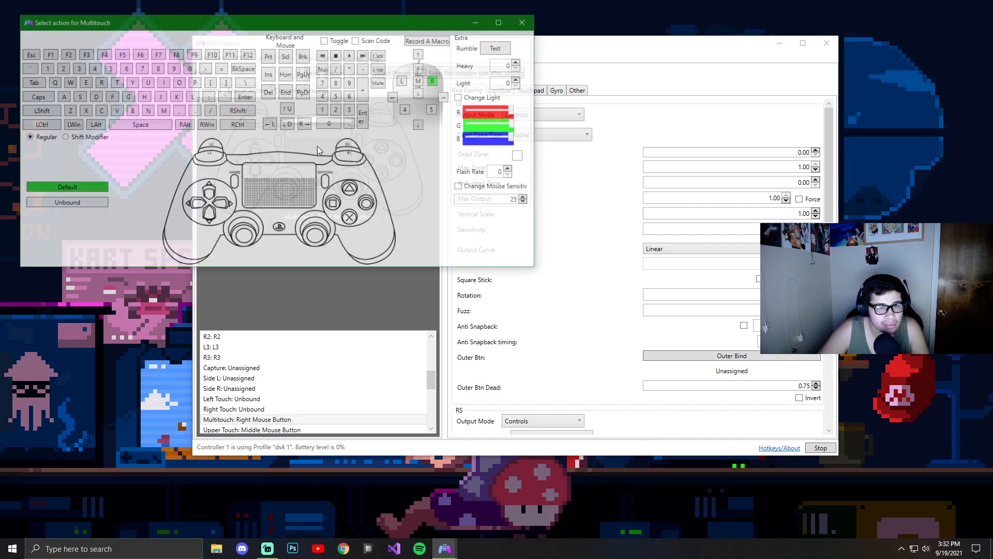
{"action": "left_click", "coordinate": [65, 203]}
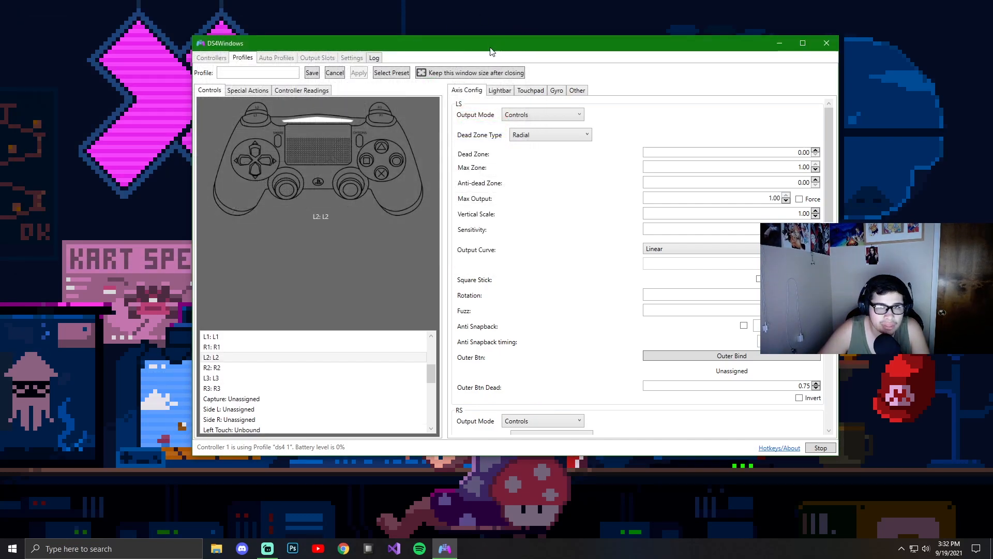
{"action": "left_click", "coordinate": [317, 133]}
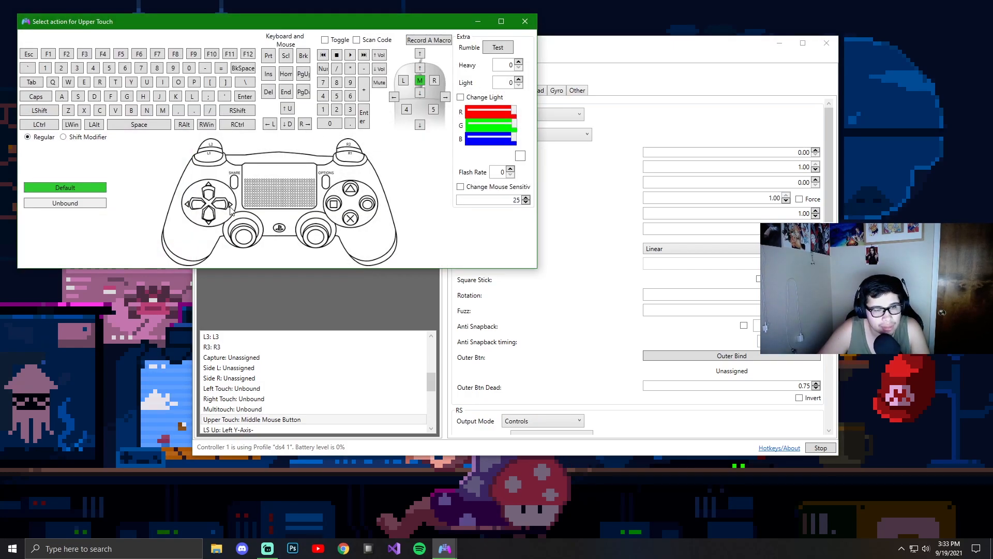
{"action": "left_click", "coordinate": [65, 202]}
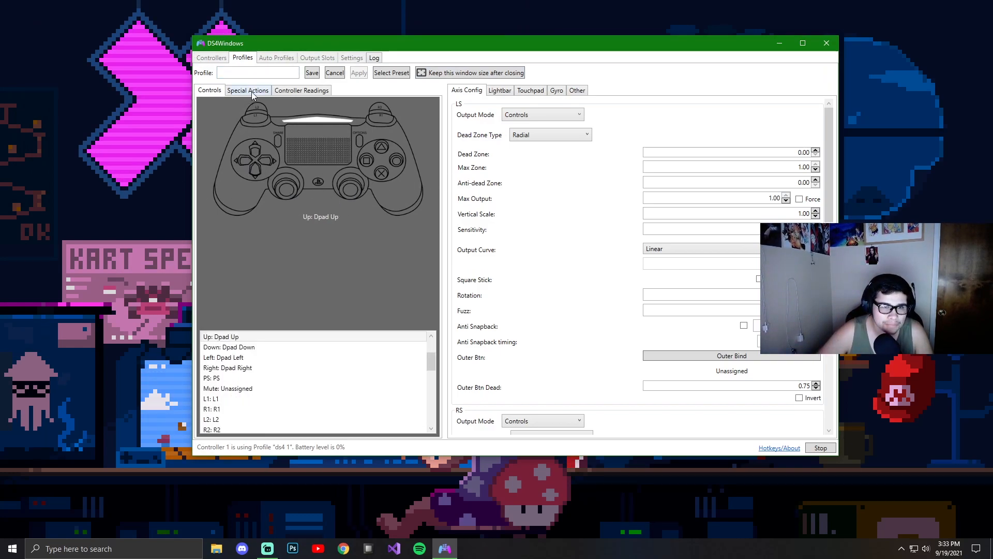
{"action": "scroll", "coordinate": [253, 369], "scroll_direction": "down", "scroll_amount": 3}
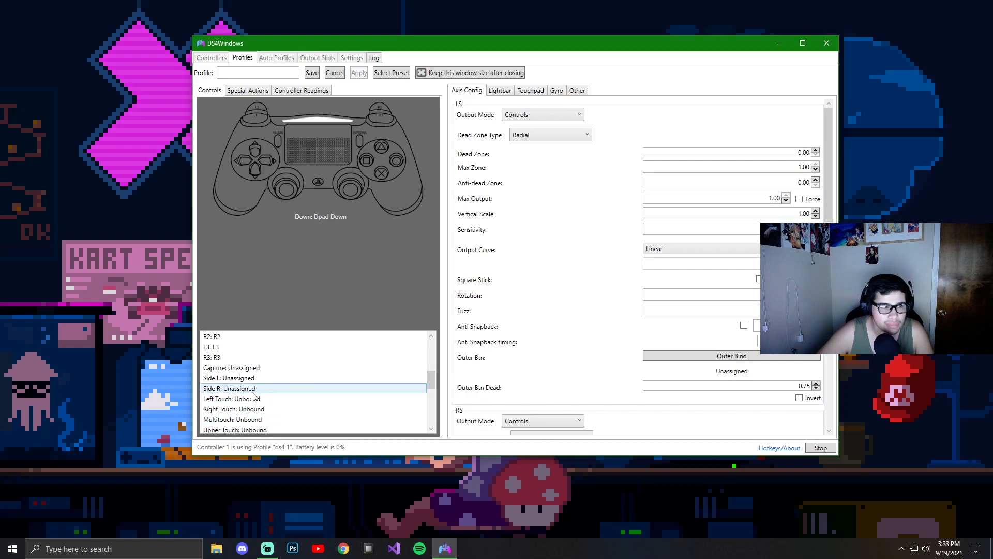
{"action": "scroll", "coordinate": [276, 377], "scroll_direction": "up", "scroll_amount": 3}
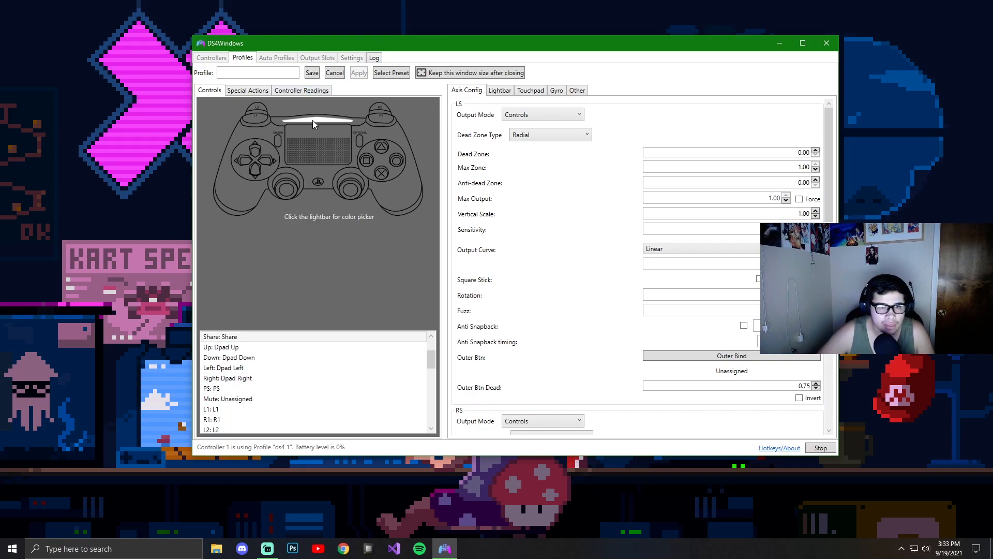
Step: Examine the triggers and action types offered for a new special action, and the live controller readings
{"action": "left_click", "coordinate": [247, 90]}
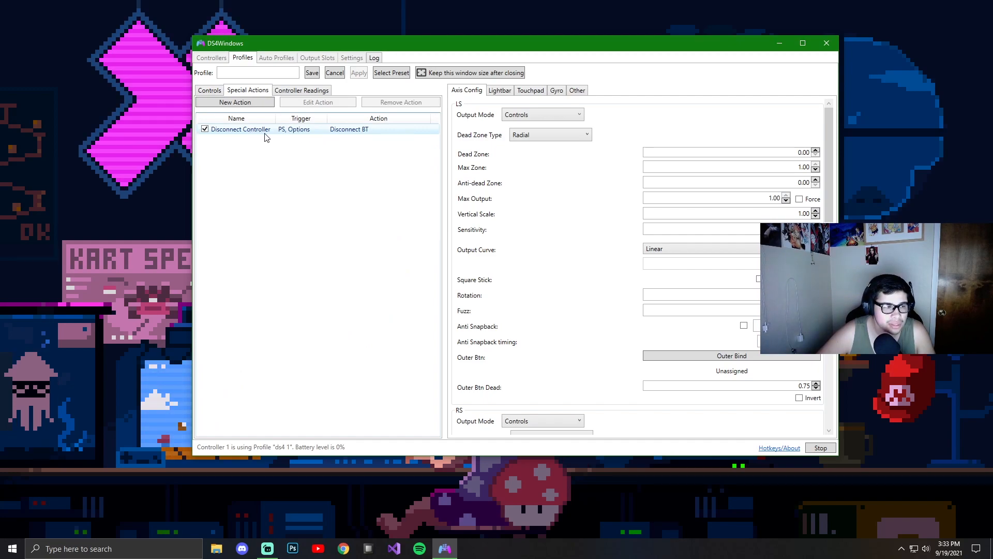
{"action": "left_click", "coordinate": [261, 102]}
{"action": "scroll", "coordinate": [245, 253], "scroll_direction": "down", "scroll_amount": 4}
{"action": "scroll", "coordinate": [246, 254], "scroll_direction": "up", "scroll_amount": 5}
{"action": "left_click", "coordinate": [352, 125]}
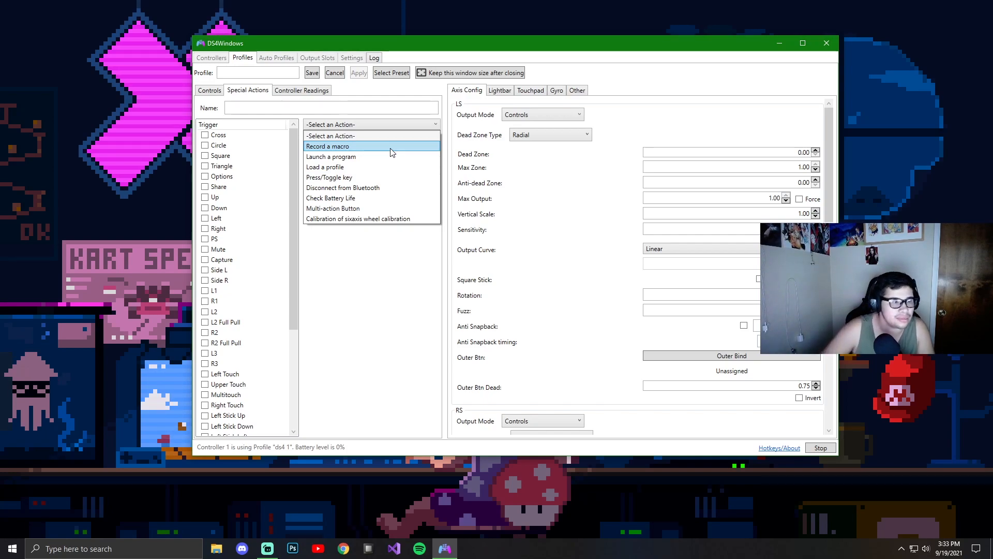
{"action": "left_click", "coordinate": [362, 136]}
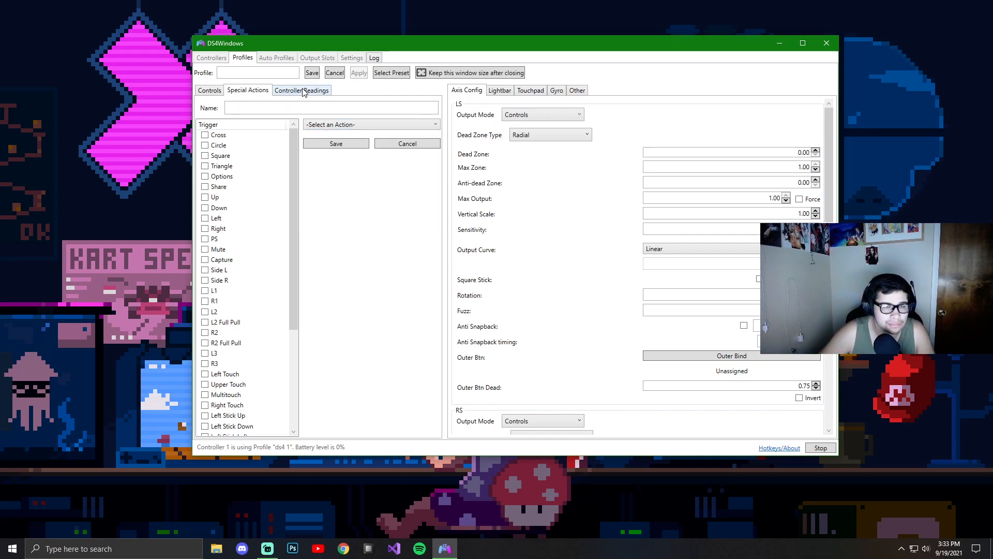
{"action": "left_click", "coordinate": [303, 91]}
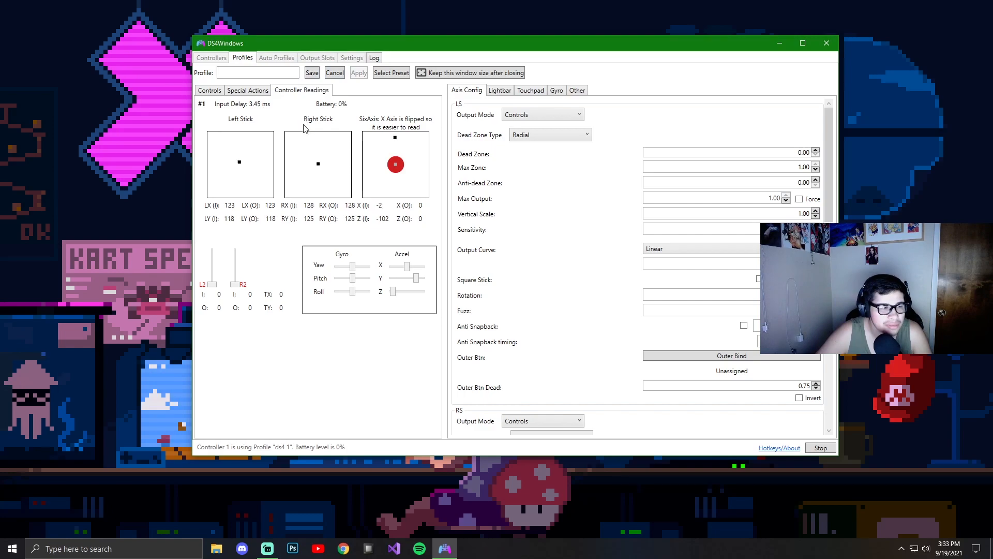
{"action": "left_click", "coordinate": [218, 92]}
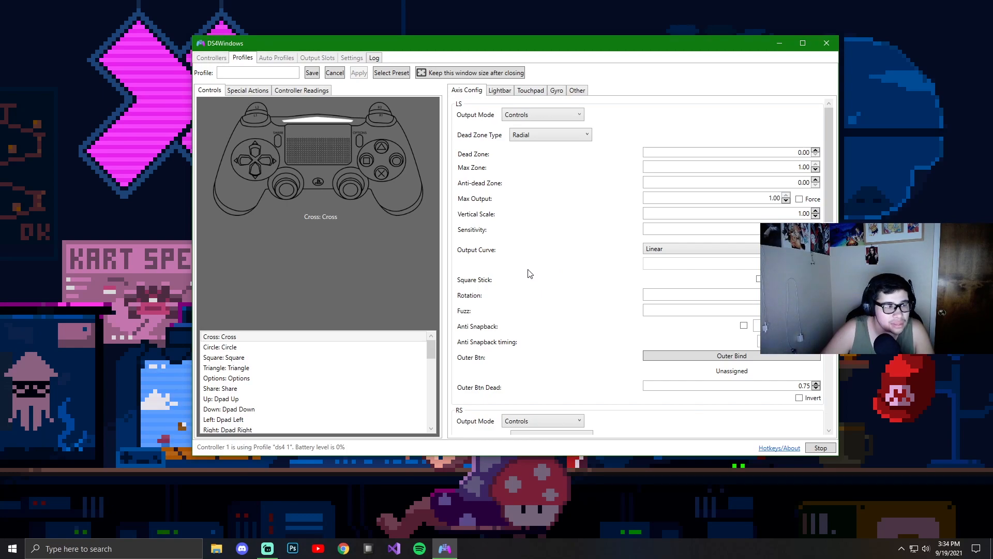
Step: Keep the left stick's output mode on Controls and set the lightbar mode to Normal
{"action": "left_click", "coordinate": [528, 118]}
{"action": "left_click", "coordinate": [517, 125]}
{"action": "left_click", "coordinate": [499, 90]}
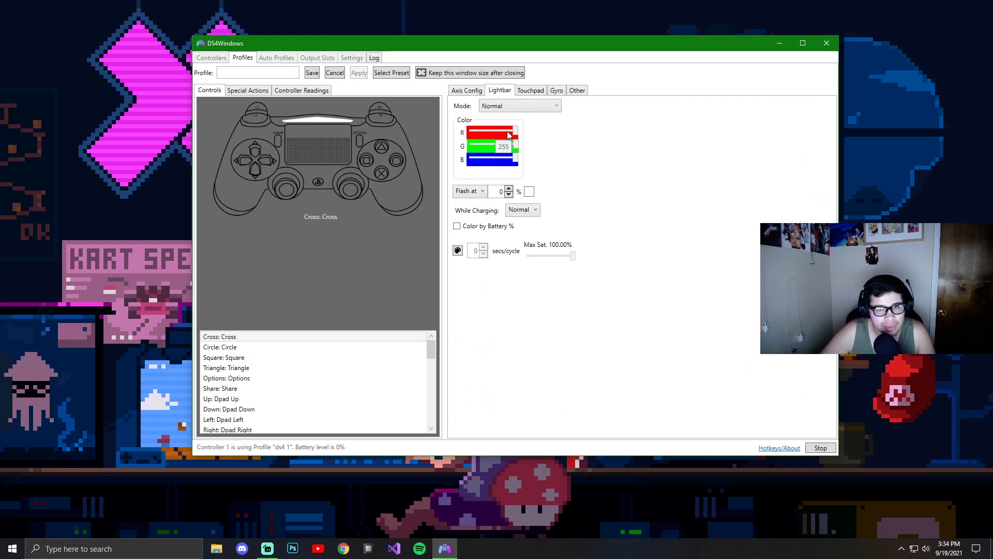
{"action": "left_click", "coordinate": [522, 106]}
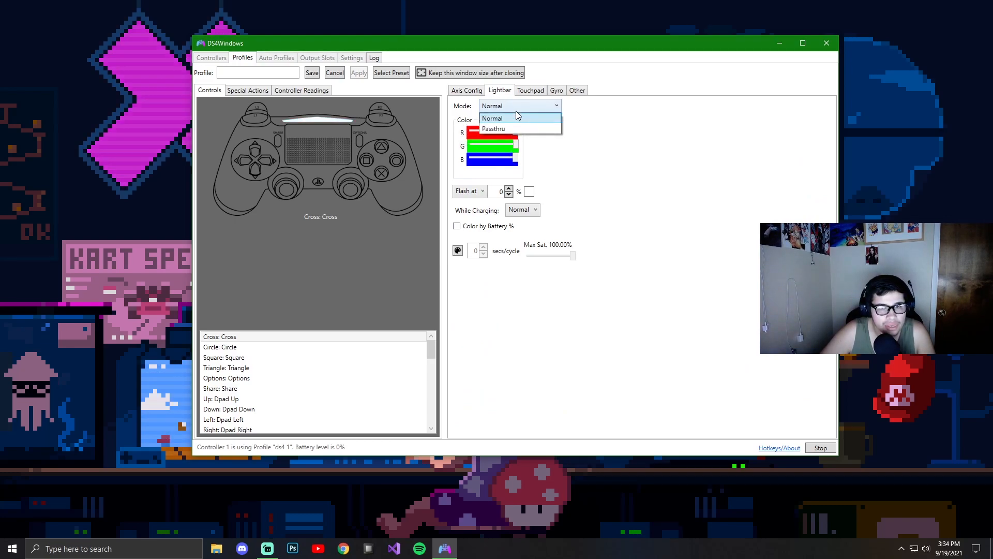
{"action": "left_click", "coordinate": [517, 118]}
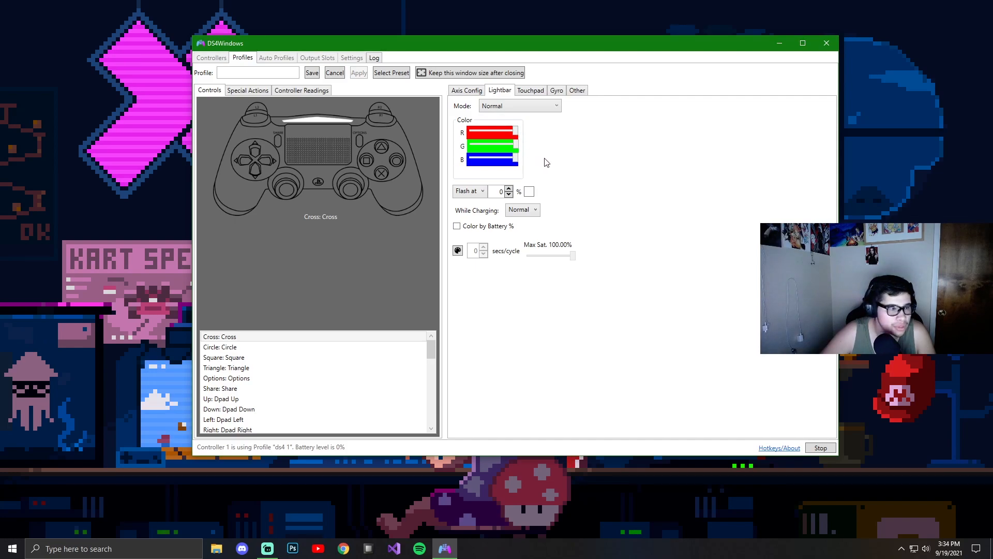
Step: Set the lightbar to flash at 30% battery in red, #FFFF0000
{"action": "left_click", "coordinate": [509, 189]}
{"action": "left_click", "coordinate": [509, 188]}
{"action": "left_click", "coordinate": [509, 189]}
{"action": "left_click", "coordinate": [528, 191]}
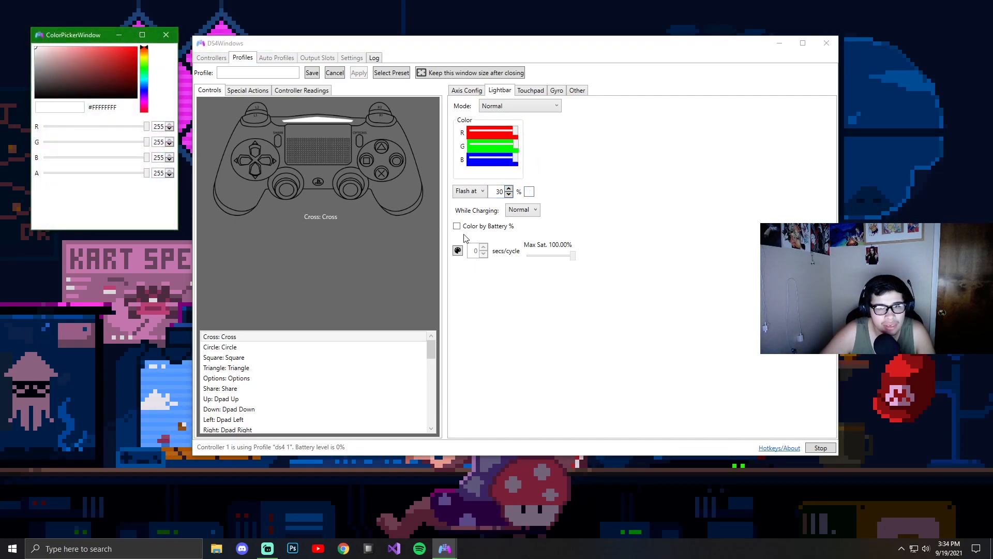
{"action": "left_click_drag", "start_coordinate": [132, 58], "coordinate": [145, 45]}
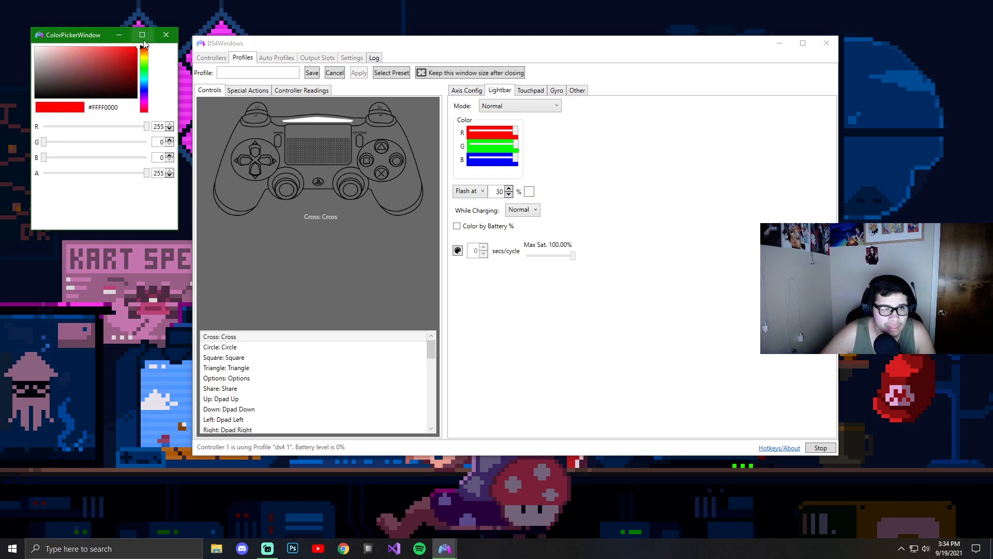
{"action": "left_click", "coordinate": [170, 35]}
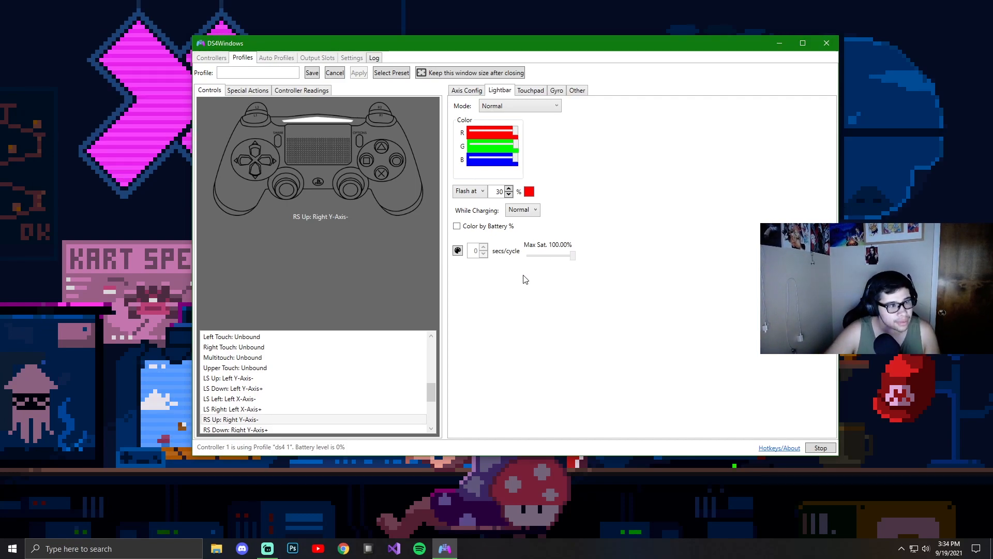
Step: Try the Rainbow, Color and Normal options for the lightbar's effect while charging
{"action": "left_click", "coordinate": [528, 214]}
{"action": "left_click", "coordinate": [519, 243]}
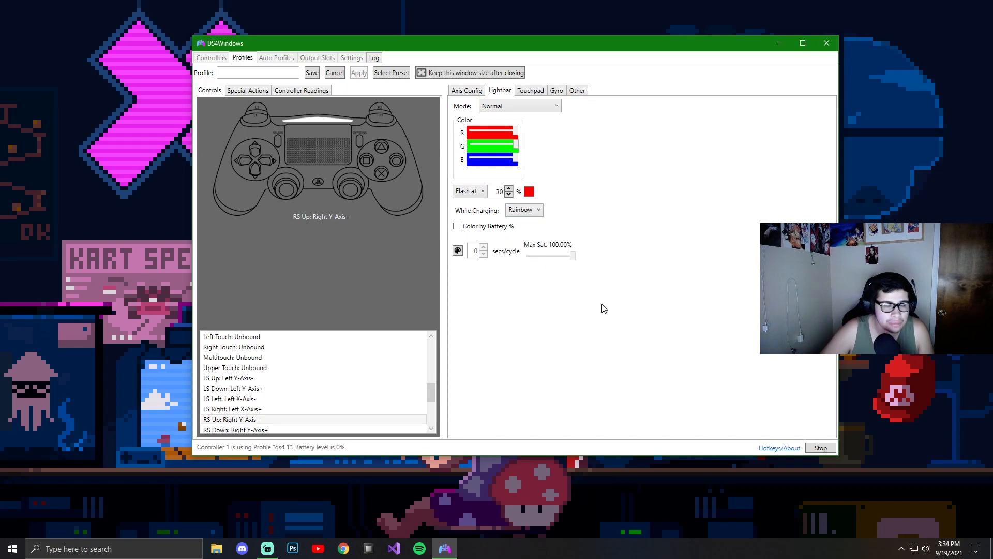
{"action": "left_click", "coordinate": [526, 212]}
{"action": "left_click", "coordinate": [531, 215]}
{"action": "left_click", "coordinate": [531, 192]}
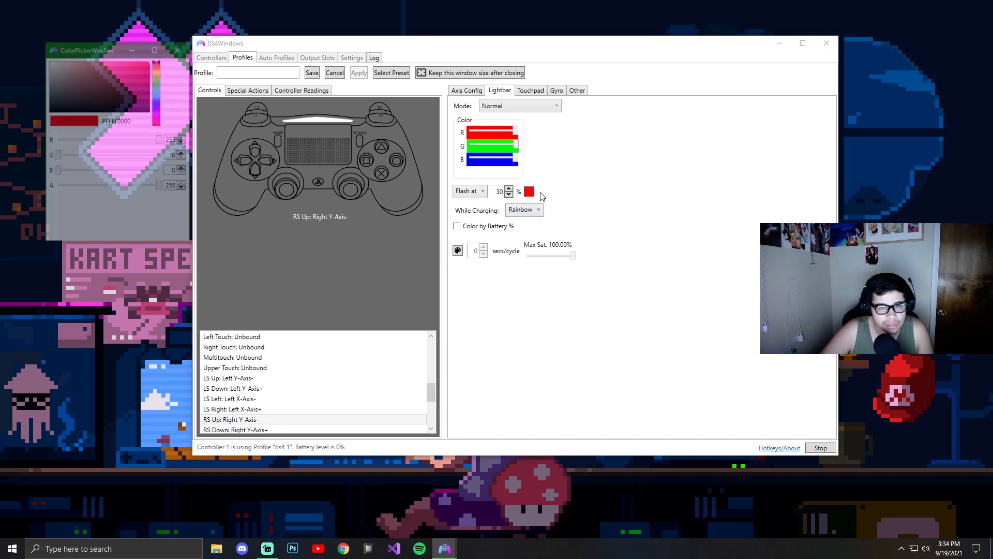
{"action": "left_click", "coordinate": [178, 49]}
{"action": "left_click", "coordinate": [524, 210]}
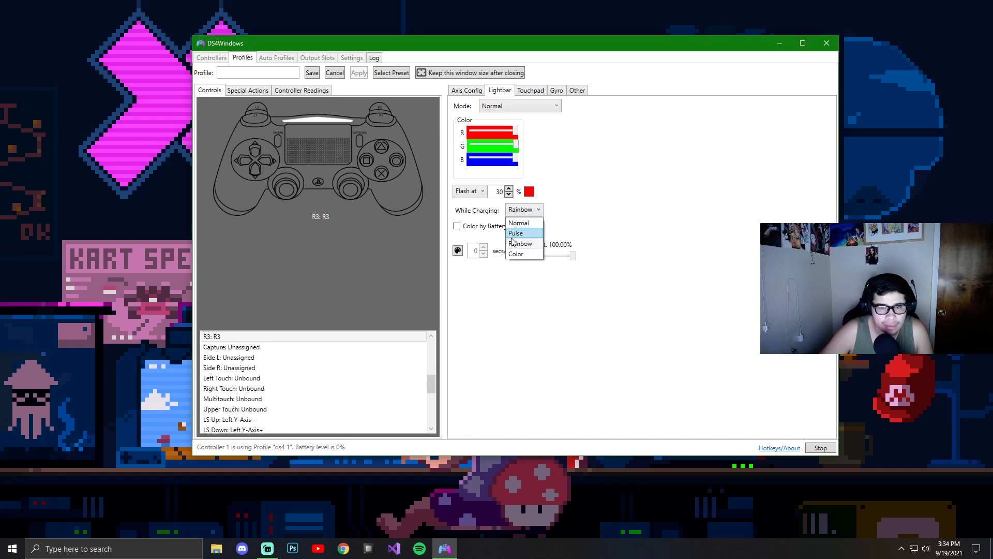
{"action": "left_click", "coordinate": [519, 256]}
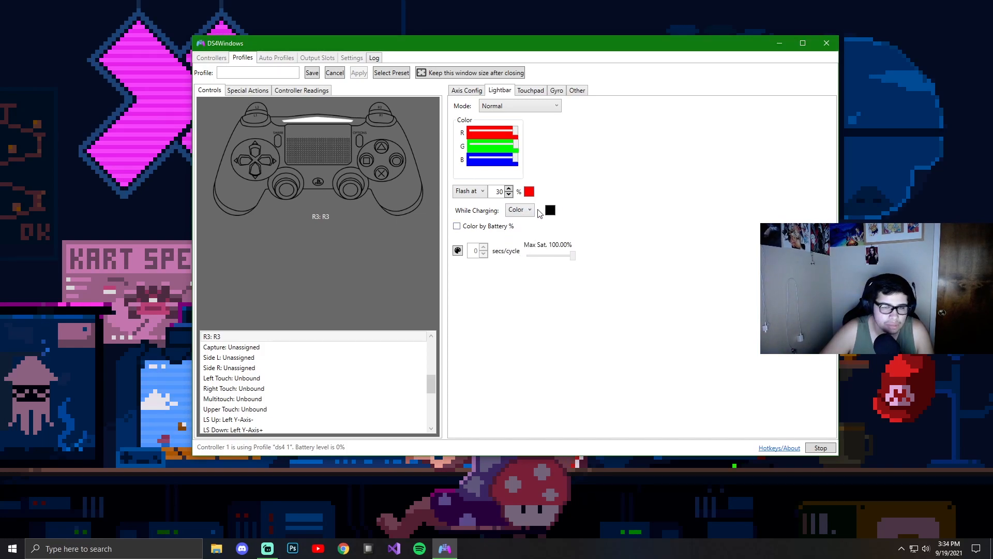
{"action": "left_click", "coordinate": [524, 212]}
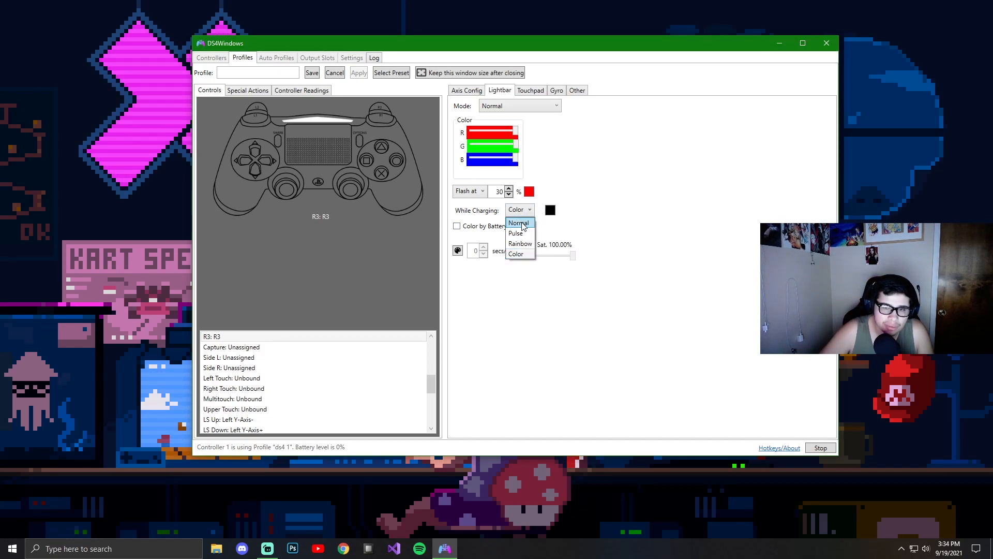
{"action": "left_click", "coordinate": [517, 217]}
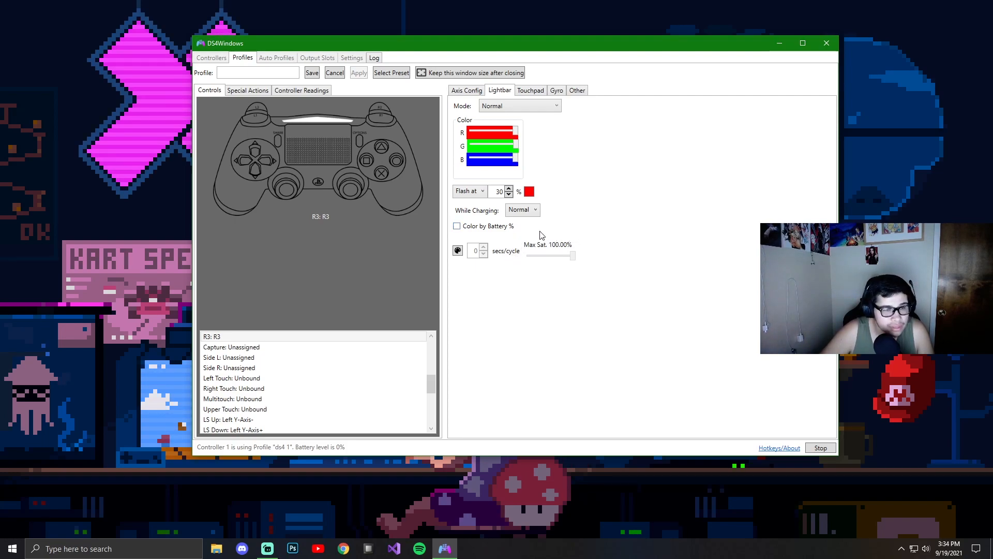
Step: Set the lightbar's While Charging effect to Rainbow and open the touchpad settings
{"action": "left_click", "coordinate": [529, 213]}
{"action": "left_click", "coordinate": [520, 239]}
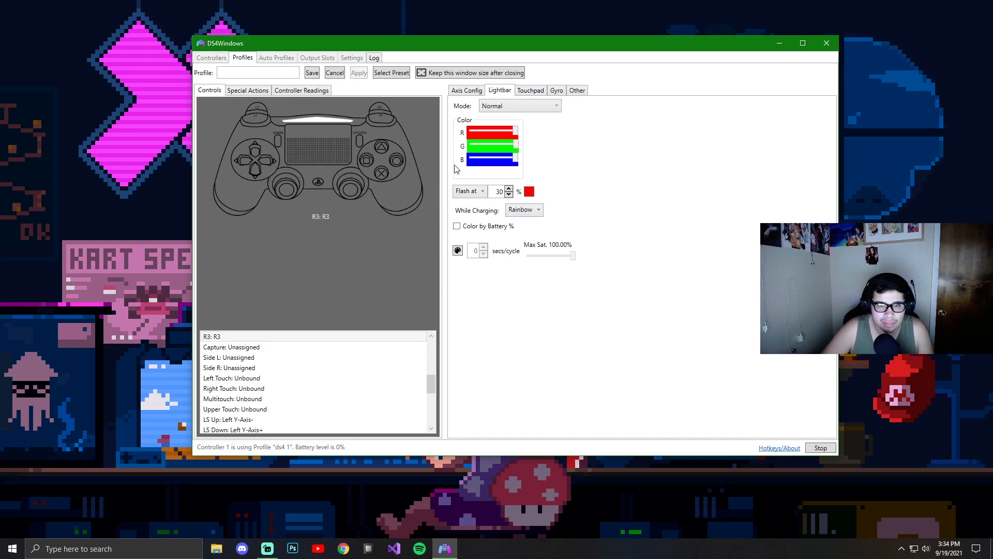
{"action": "left_click", "coordinate": [533, 91]}
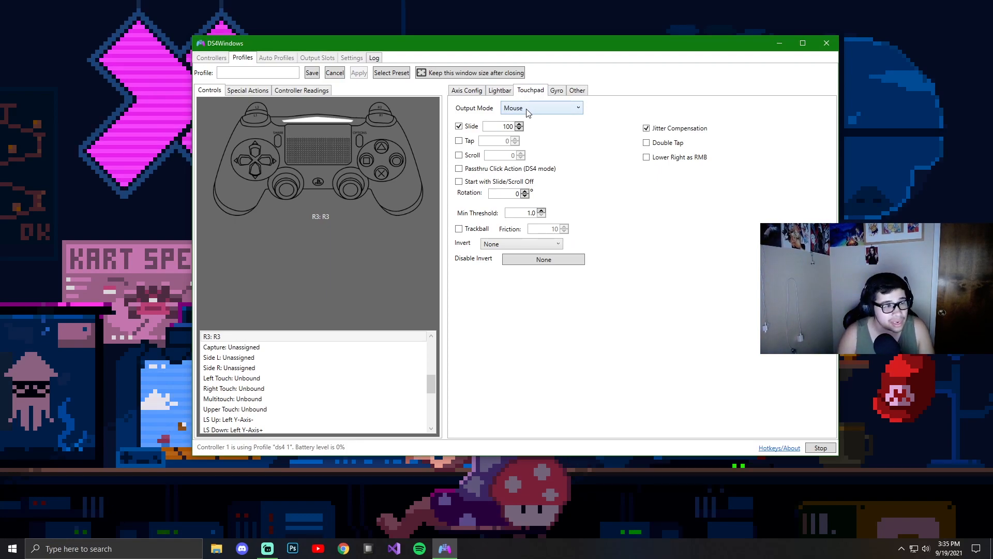
Step: Set the touchpad's output mode to Passthru
{"action": "left_click", "coordinate": [545, 107]}
{"action": "left_click", "coordinate": [539, 150]}
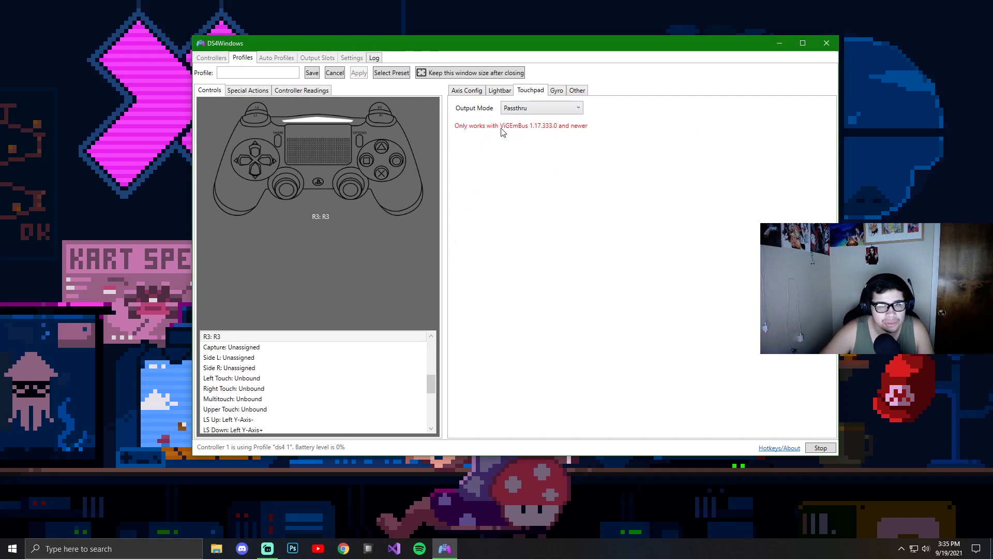
Step: Open Control Panel and look through the installed programs for the ViGEmBus driver and its version
{"action": "left_click", "coordinate": [120, 549]}
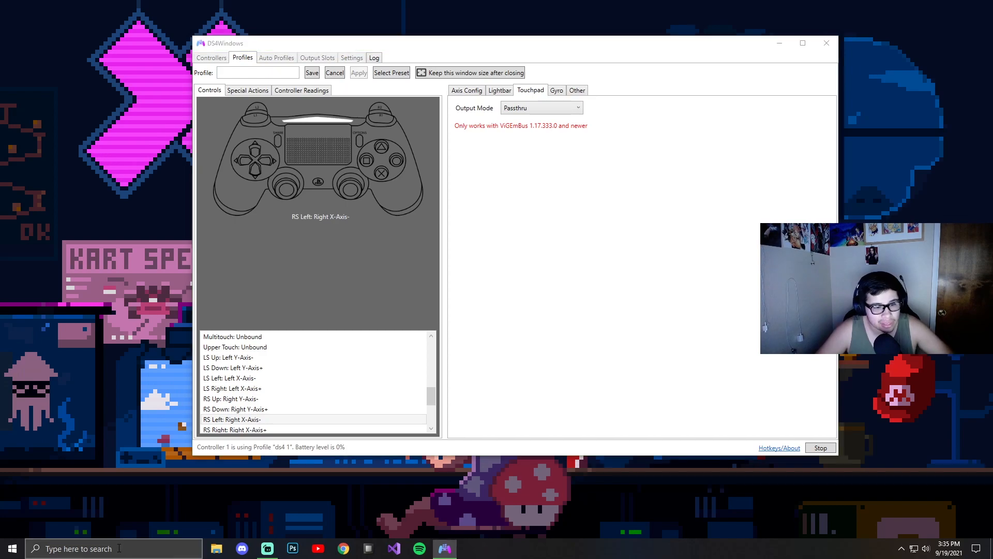
{"action": "type", "text": "contro"}
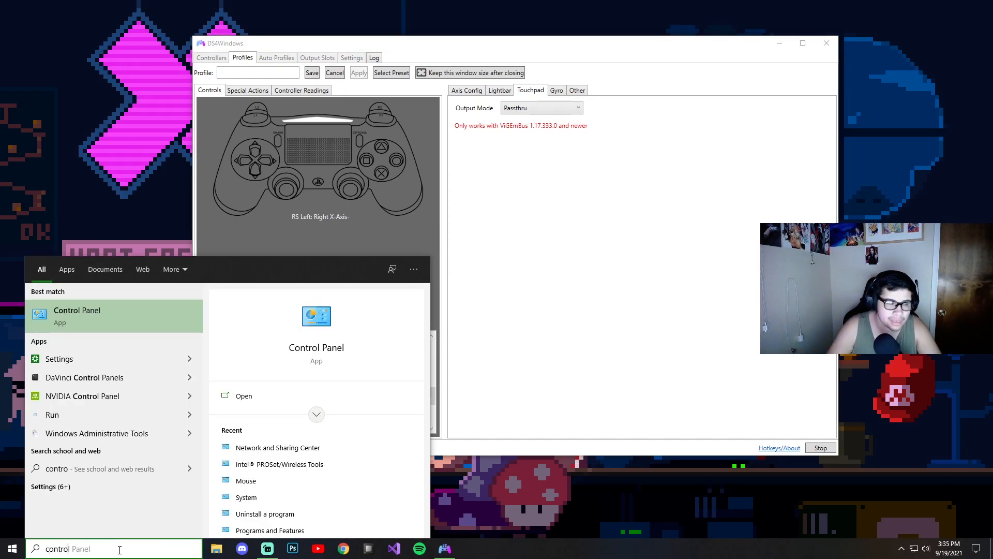
{"action": "key", "text": "Return"}
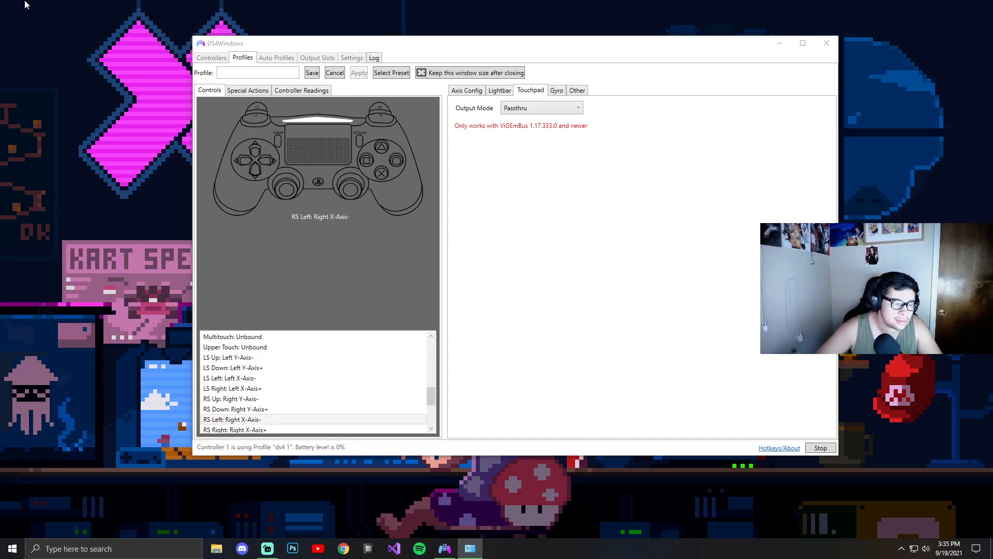
{"action": "left_click_drag", "start_coordinate": [625, 134], "coordinate": [592, 118]}
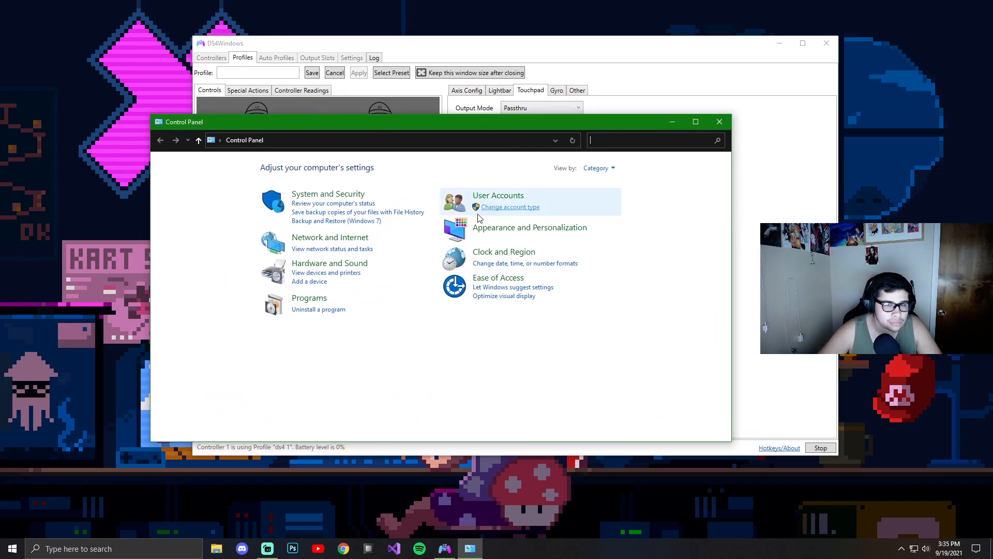
{"action": "left_click", "coordinate": [308, 298]}
{"action": "left_click", "coordinate": [312, 176]}
{"action": "scroll", "coordinate": [326, 362], "scroll_direction": "down", "scroll_amount": 10}
{"action": "scroll", "coordinate": [327, 367], "scroll_direction": "down", "scroll_amount": 8}
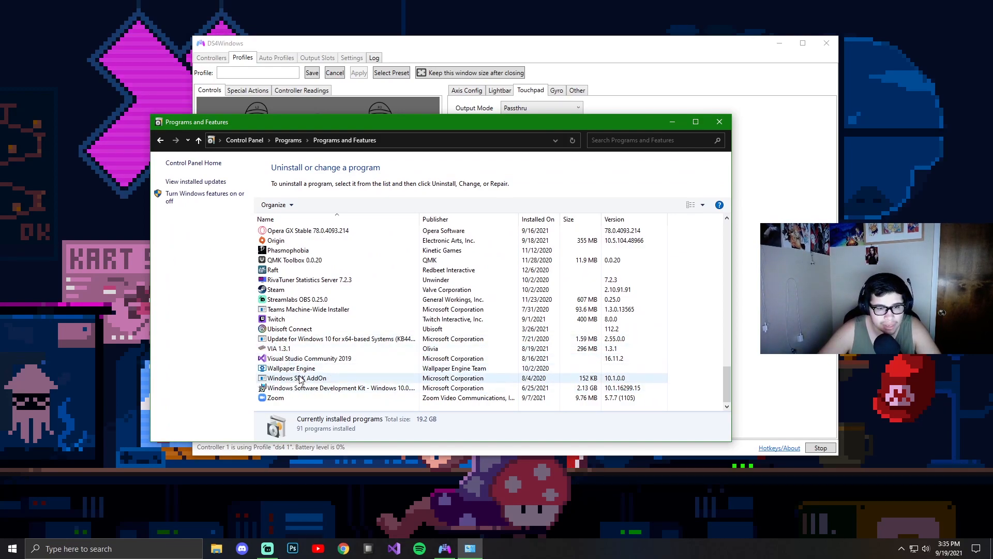
{"action": "left_click", "coordinate": [282, 339]}
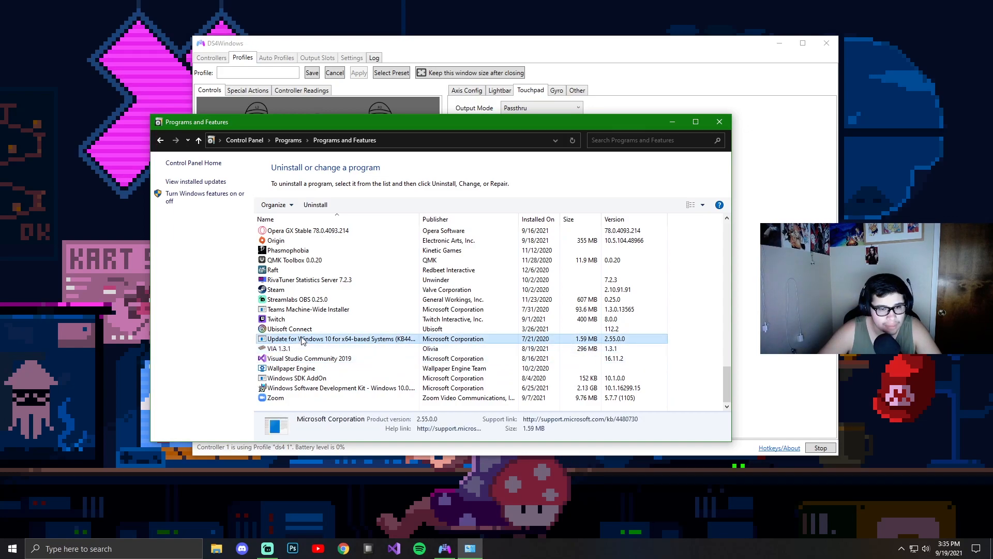
{"action": "left_click", "coordinate": [719, 122]}
Step: Review the profile's Other, Lightbar and Touchpad settings in DS4Windows, enlarging the window for the check
{"action": "double_click", "coordinate": [685, 42]}
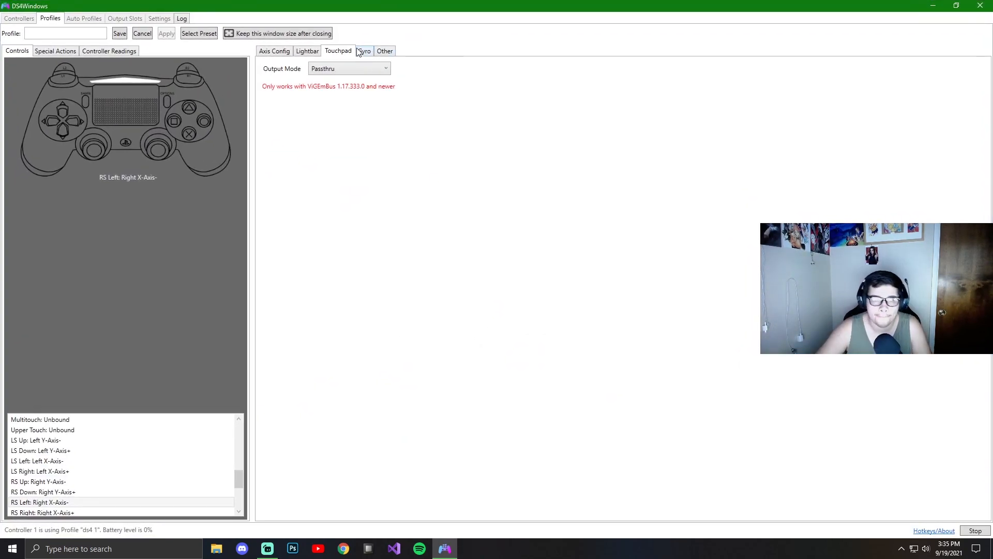
{"action": "left_click", "coordinate": [384, 52]}
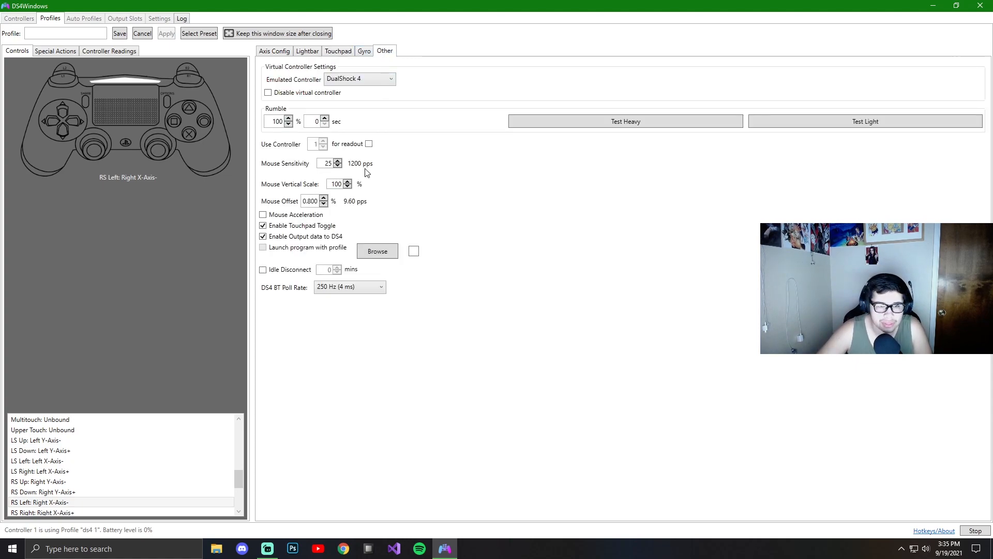
{"action": "left_click", "coordinate": [306, 52]}
{"action": "left_click", "coordinate": [336, 53]}
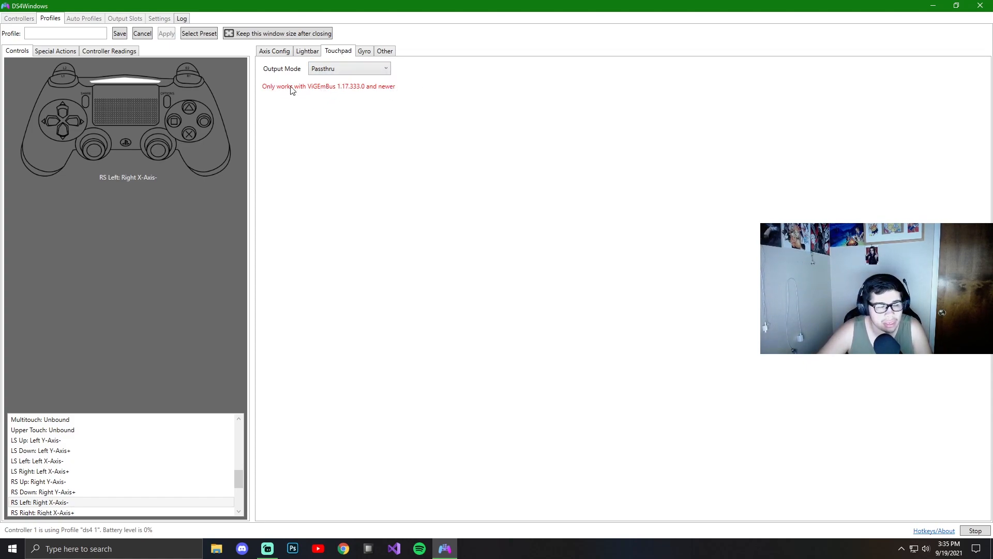
{"action": "left_click_drag", "start_coordinate": [463, 12], "coordinate": [387, 26]}
Step: Set the gyro's output mode to Passthru
{"action": "left_click", "coordinate": [450, 74]}
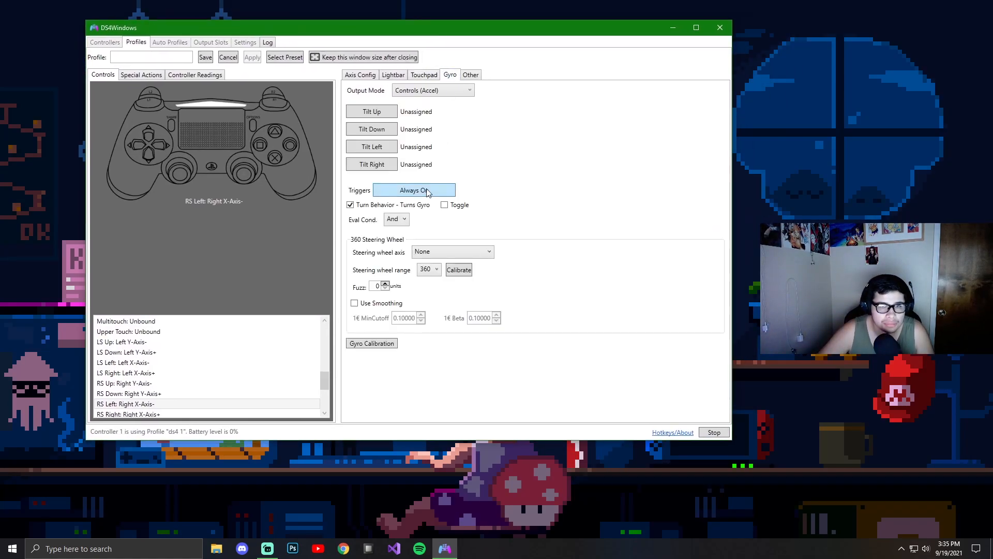
{"action": "left_click", "coordinate": [413, 93]}
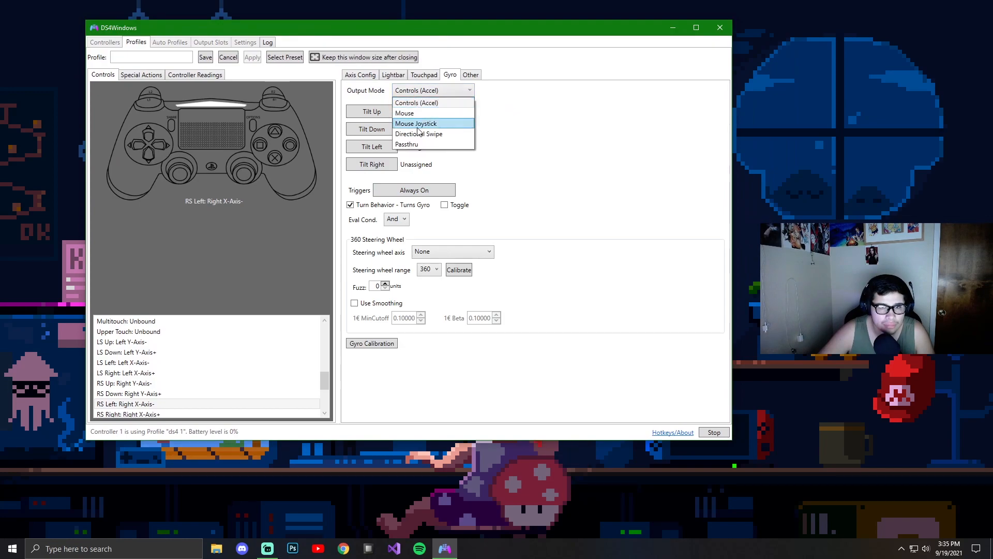
{"action": "left_click", "coordinate": [417, 149]}
{"action": "left_click", "coordinate": [447, 94]}
{"action": "left_click", "coordinate": [427, 136]}
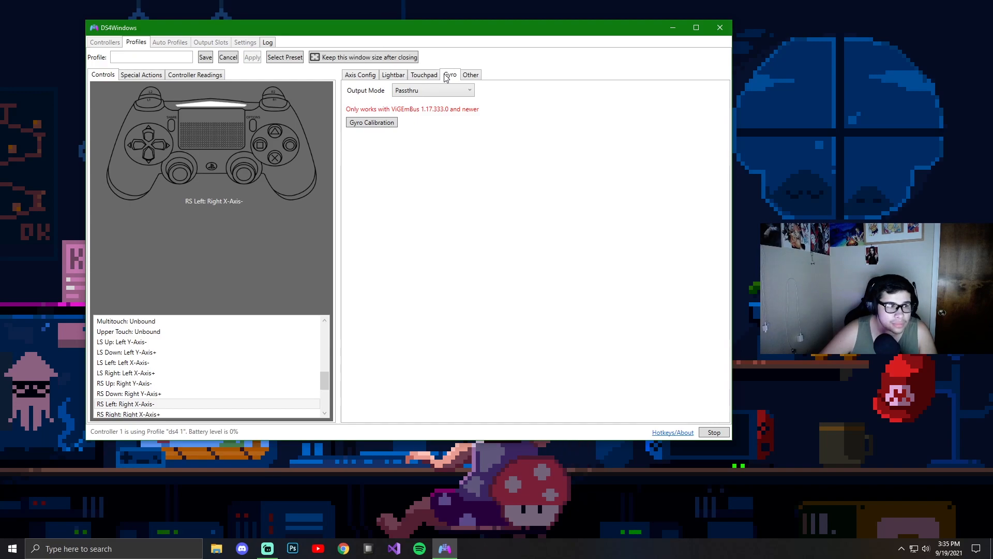
Step: Keep DualShock 4 as the emulated controller and set the rumble to 0% and 0 sec
{"action": "left_click", "coordinate": [466, 75]}
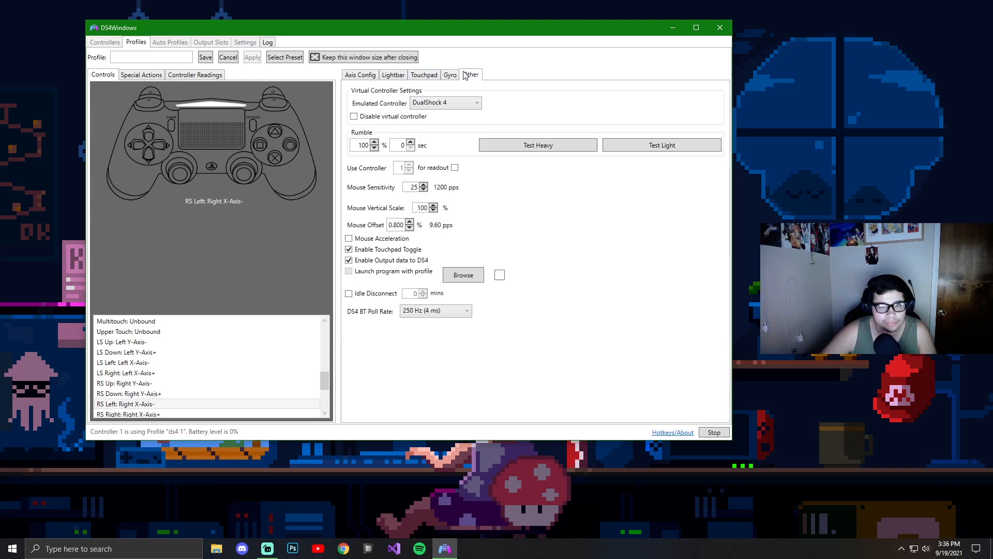
{"action": "left_click", "coordinate": [445, 104]}
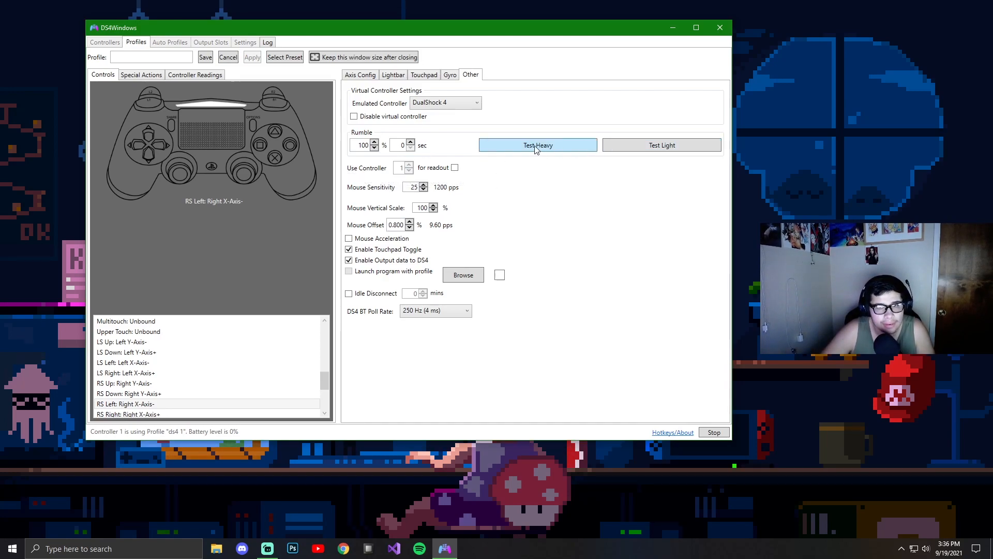
{"action": "left_click", "coordinate": [373, 149]}
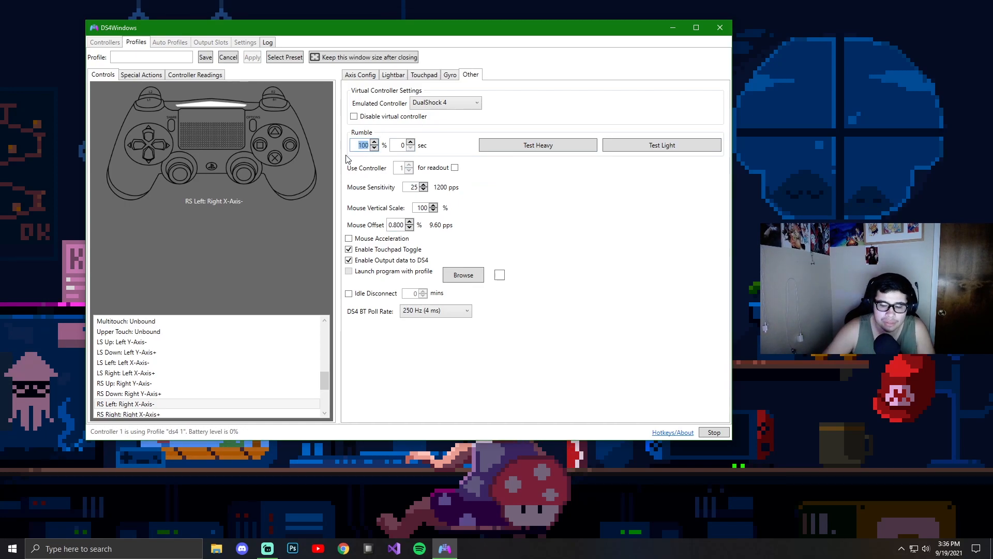
{"action": "type", "text": "0"}
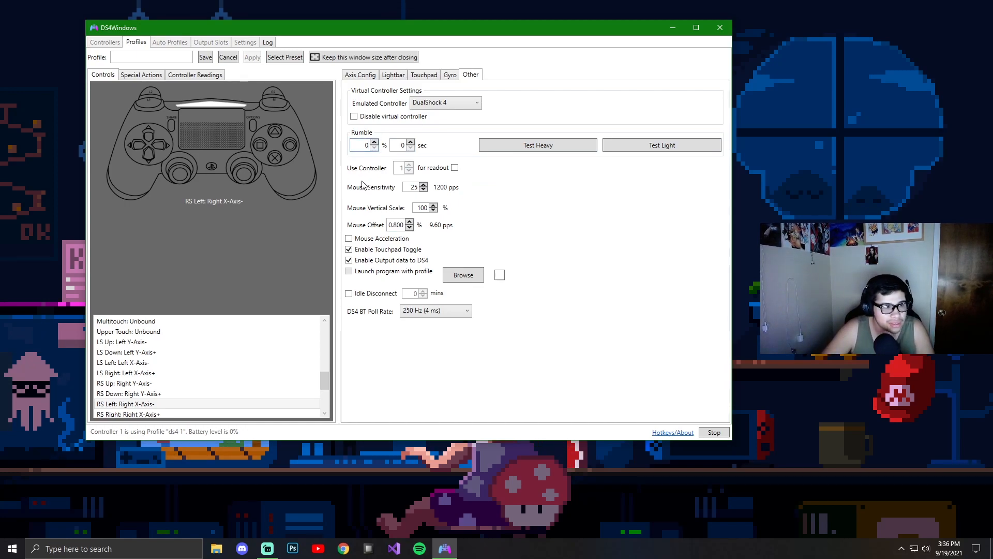
{"action": "left_click", "coordinate": [410, 142]}
{"action": "left_click", "coordinate": [410, 148]}
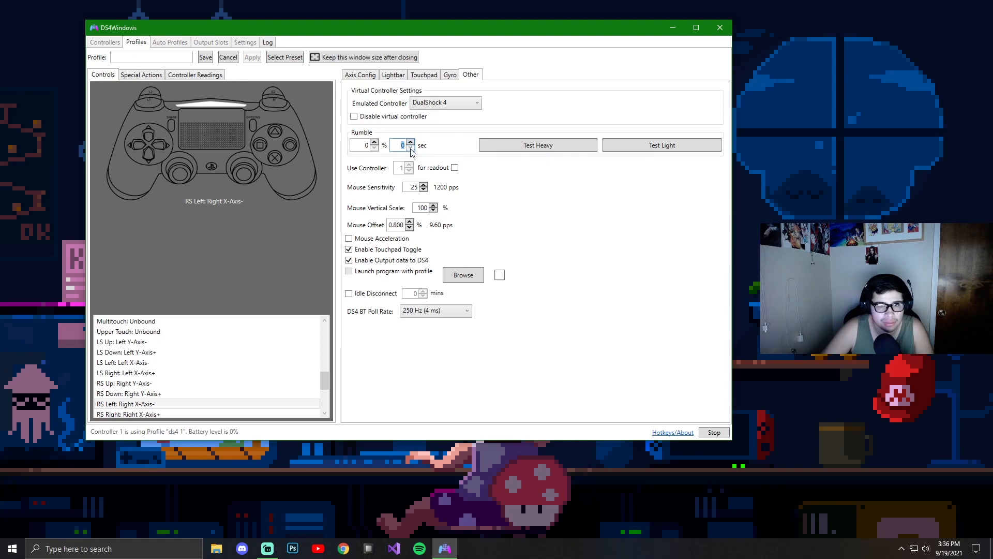
{"action": "left_click", "coordinate": [411, 142]}
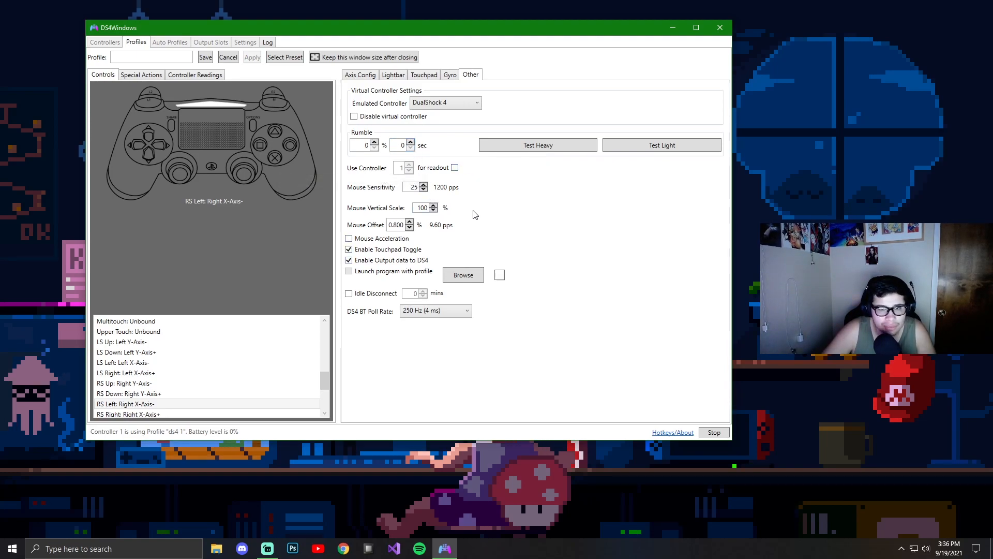
Step: Set the DS4 Bluetooth poll rate to Max (1 ms)
{"action": "left_click", "coordinate": [418, 311]}
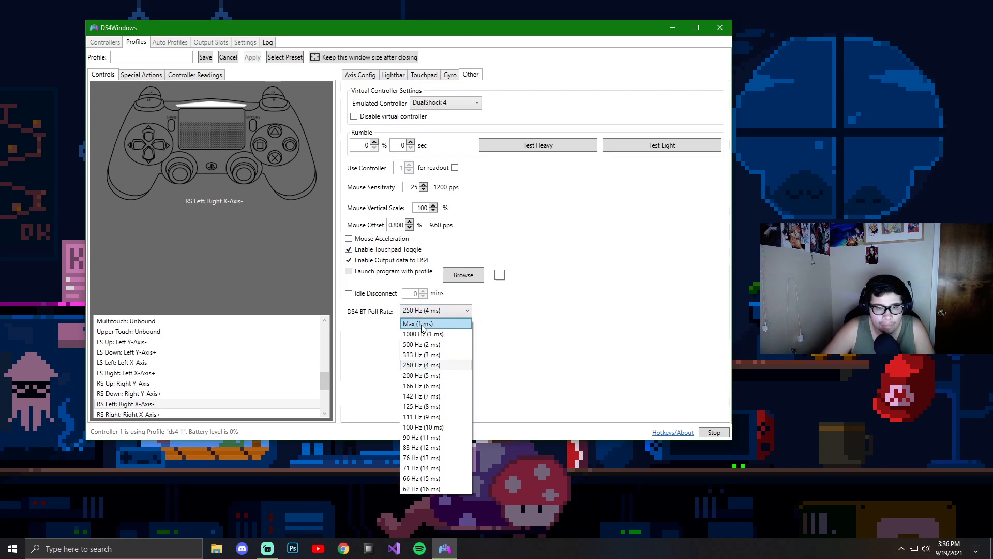
{"action": "left_click", "coordinate": [426, 326]}
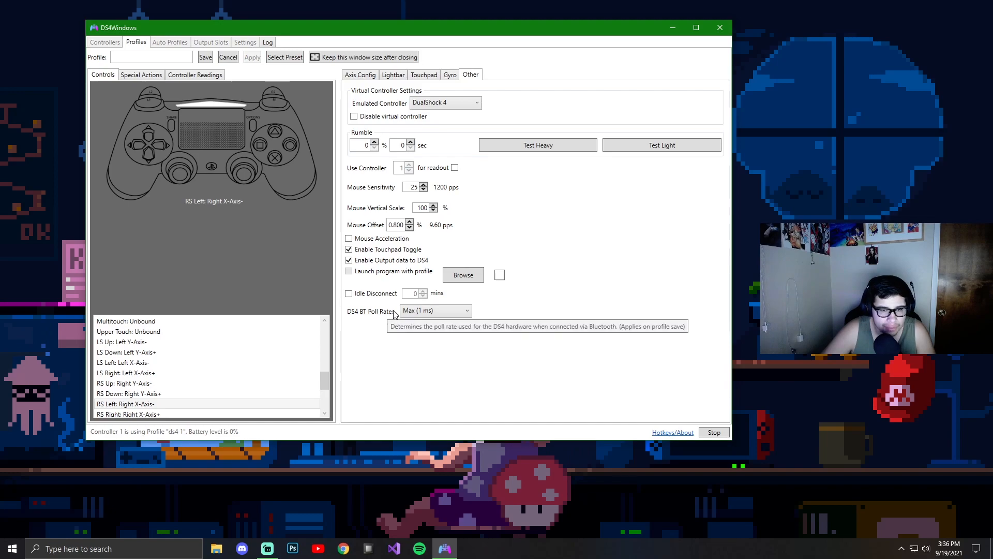
{"action": "left_click", "coordinate": [439, 313]}
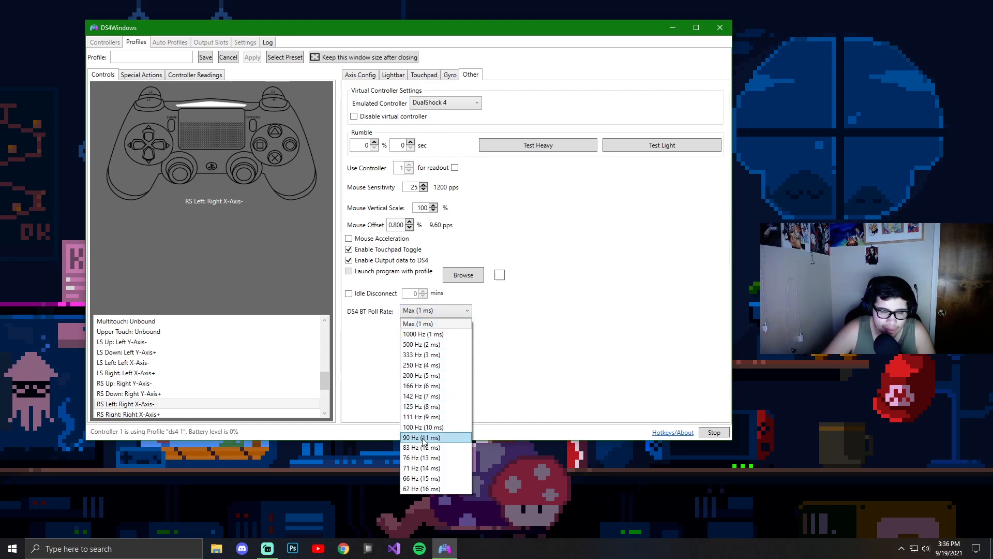
{"action": "left_click", "coordinate": [433, 325]}
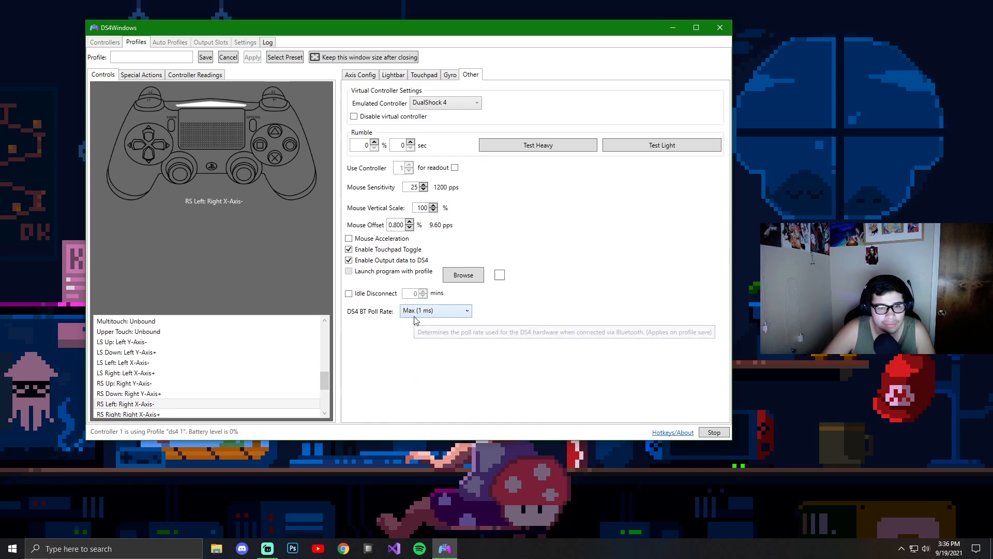
{"action": "mouse_move", "coordinate": [376, 320]}
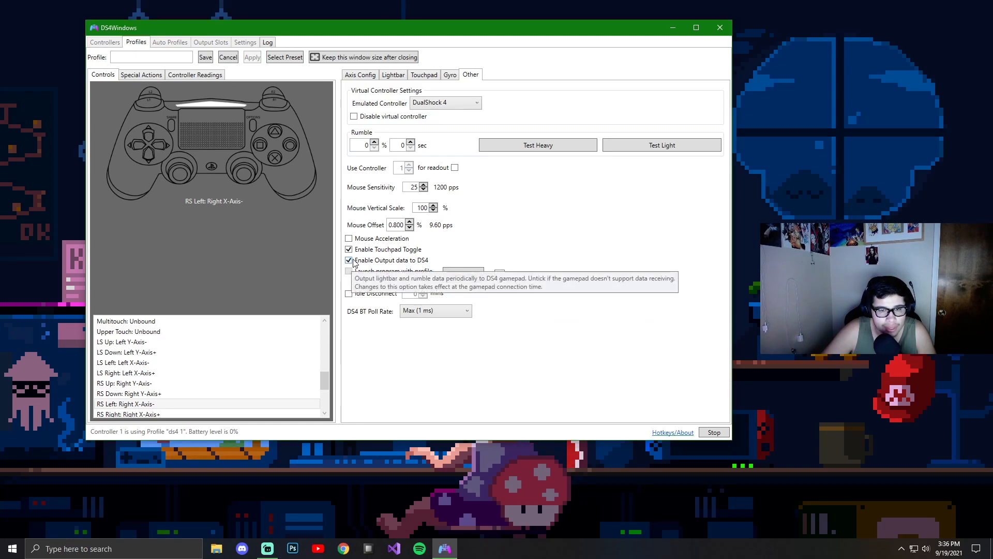
{"action": "mouse_move", "coordinate": [349, 252]}
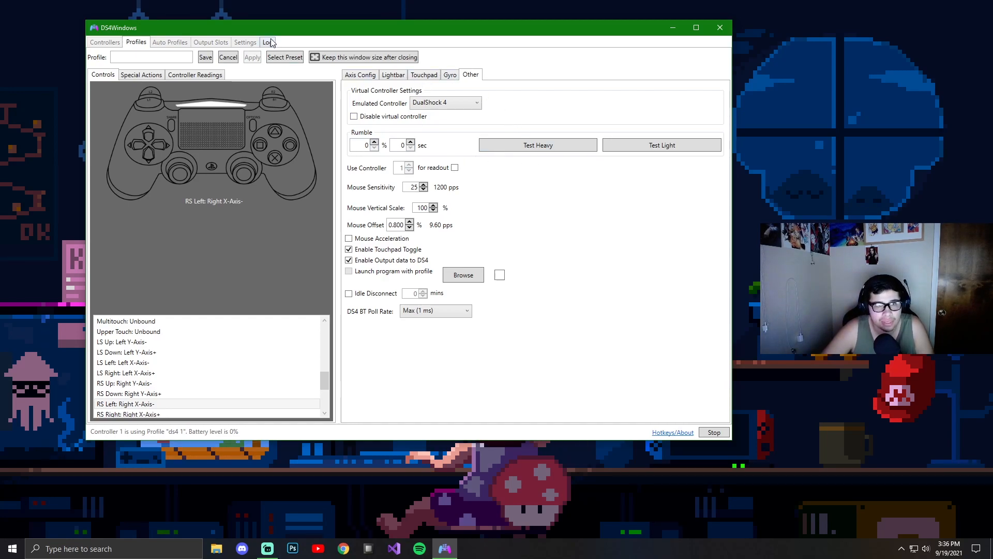
Step: Name the new profile 2 and save it
{"action": "left_click", "coordinate": [208, 59]}
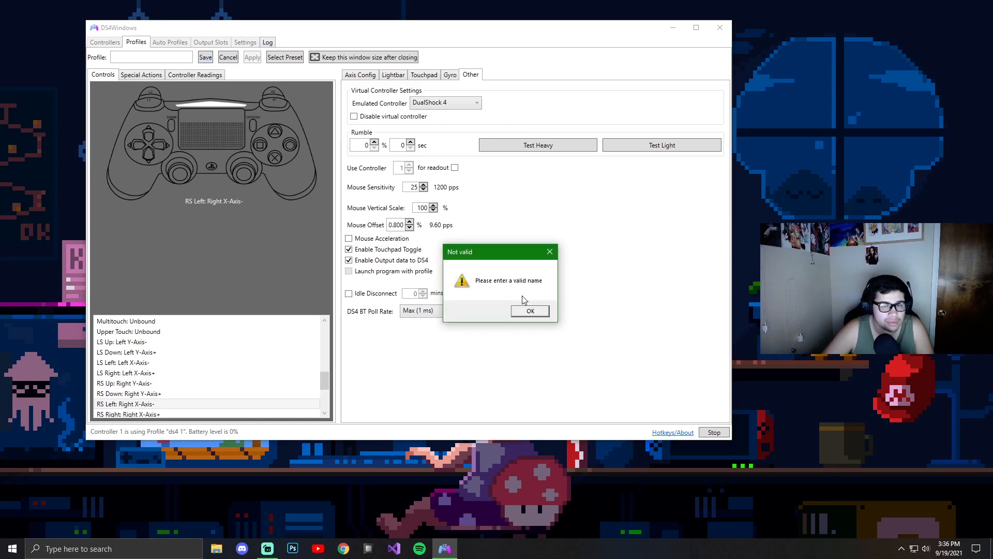
{"action": "left_click", "coordinate": [530, 311]}
{"action": "left_click", "coordinate": [150, 58]}
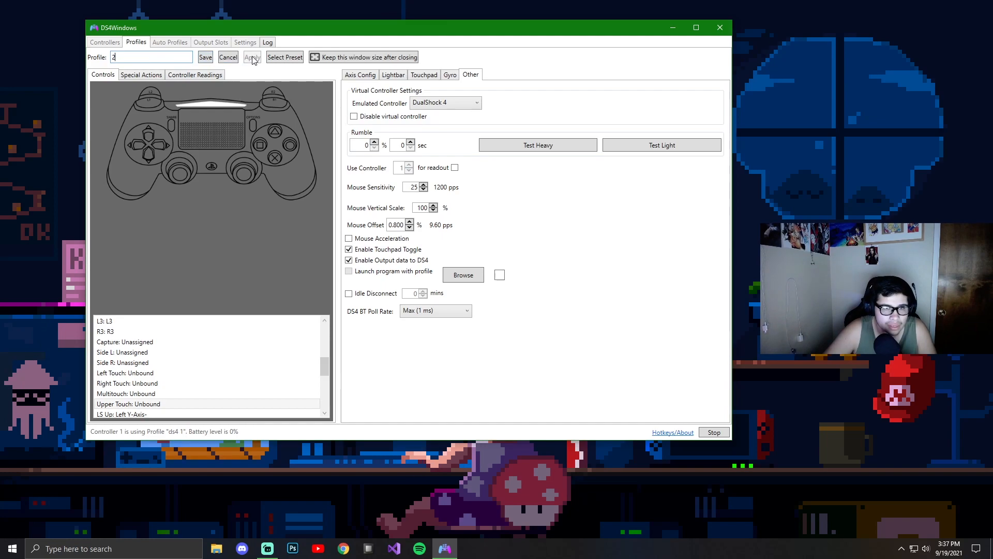
{"action": "left_click", "coordinate": [207, 59]}
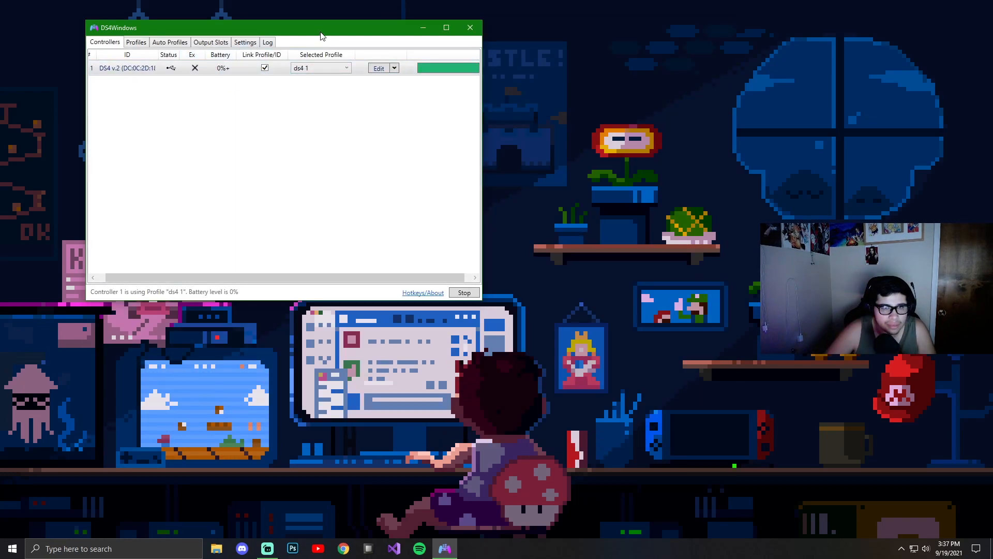
Step: Open profile 2 in the editor to review it and leave without changes
{"action": "left_click_drag", "start_coordinate": [322, 32], "coordinate": [366, 47]}
{"action": "left_click", "coordinate": [180, 57]}
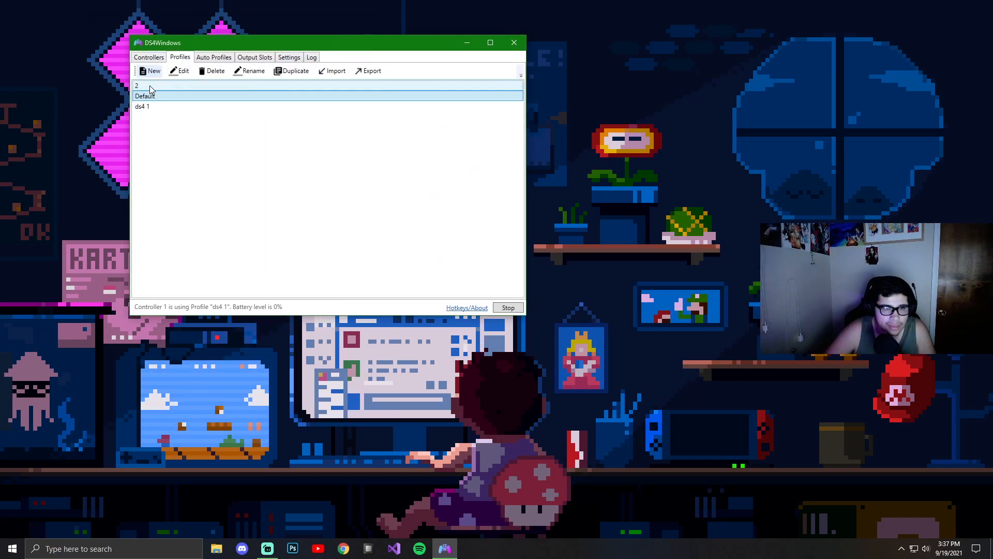
{"action": "left_click", "coordinate": [179, 71]}
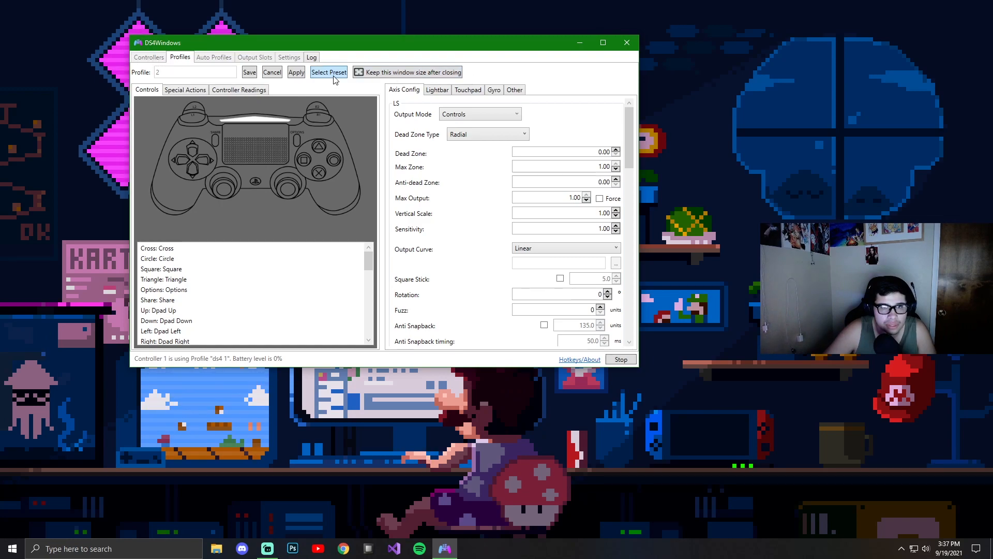
{"action": "left_click", "coordinate": [272, 72]}
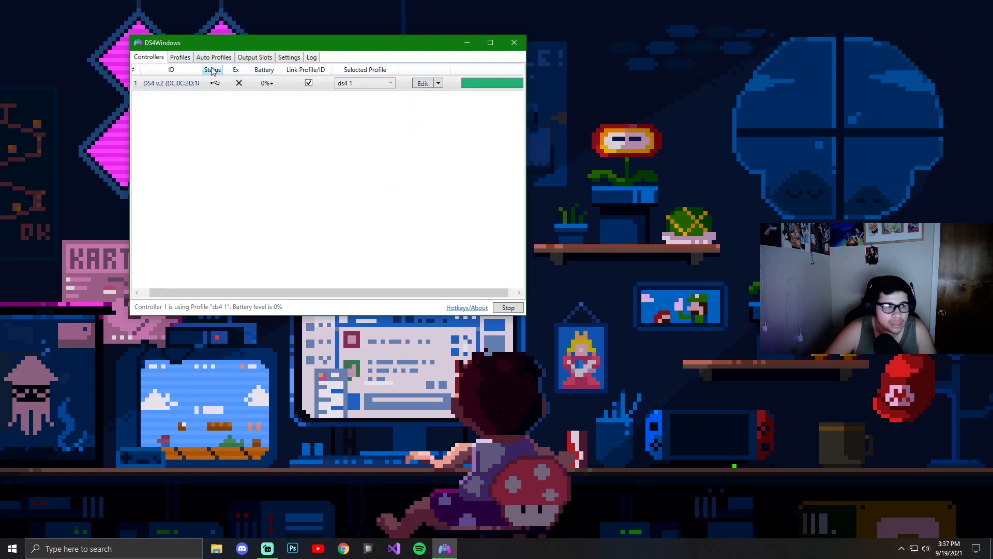
Step: Look over the profile list, the connected controllers, the Auto Profiles program options and the output slots
{"action": "left_click", "coordinate": [180, 57]}
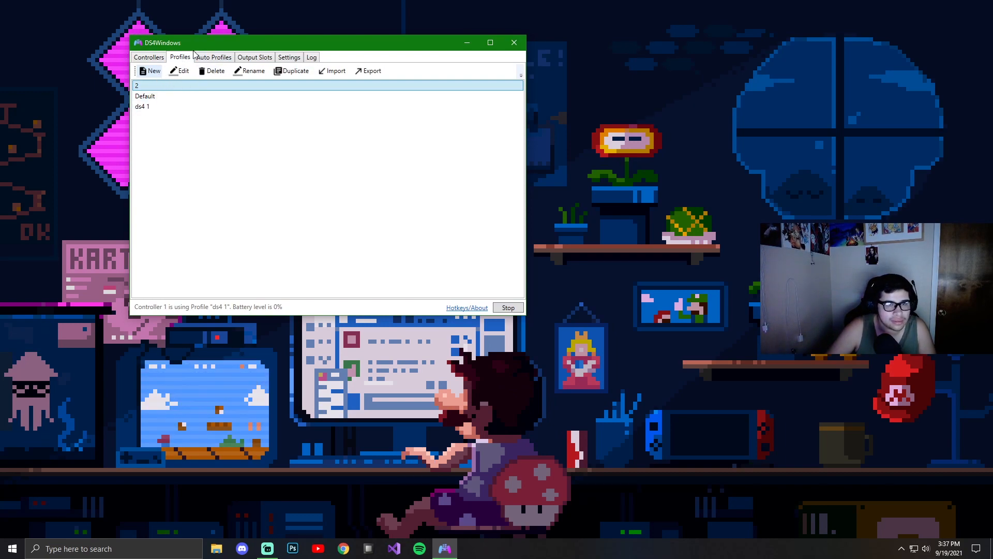
{"action": "left_click", "coordinate": [149, 57]}
{"action": "left_click", "coordinate": [213, 57]}
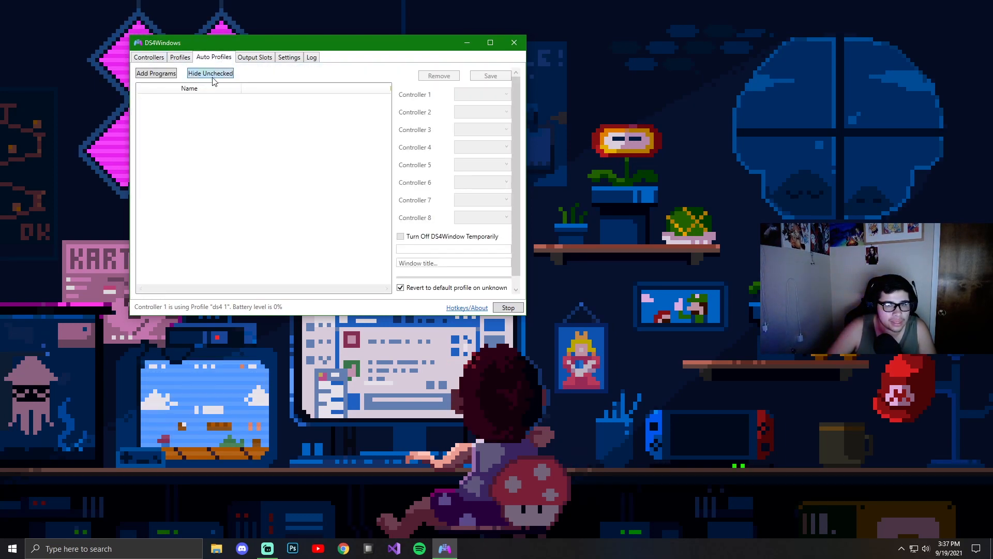
{"action": "left_click", "coordinate": [156, 73]}
{"action": "left_click", "coordinate": [261, 200]}
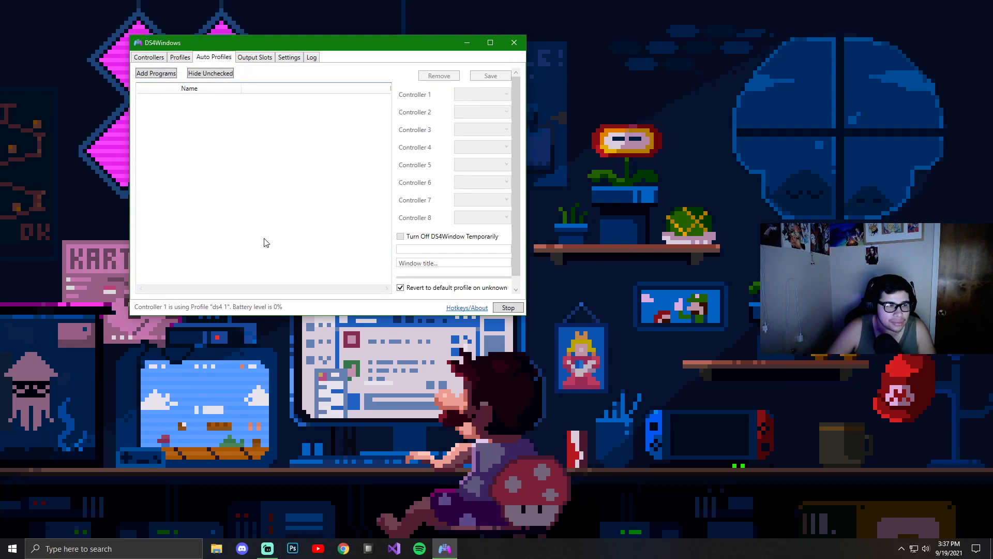
{"action": "left_click", "coordinate": [255, 57]}
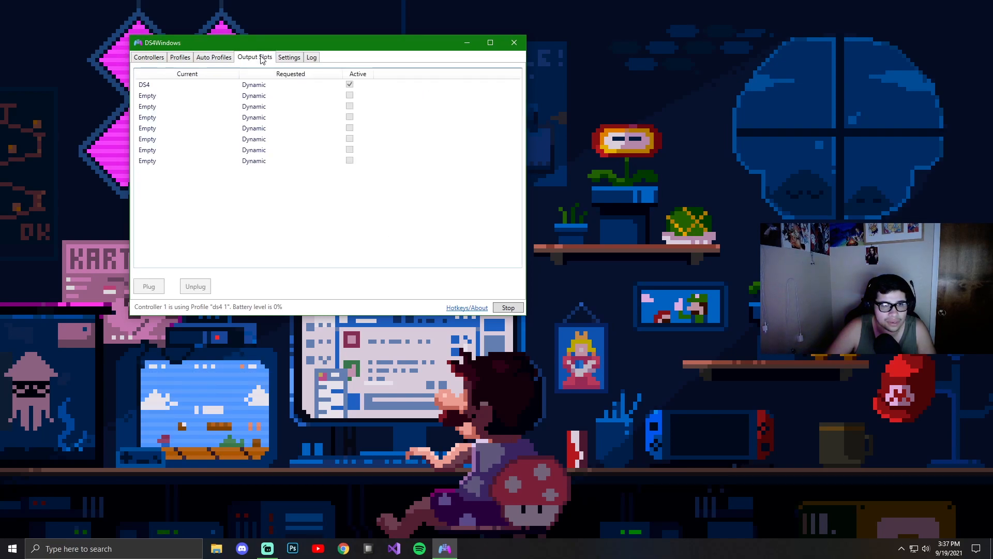
Step: Set the first output slot, the active DS4 one, to Permanent and accept the change
{"action": "left_click", "coordinate": [491, 74]}
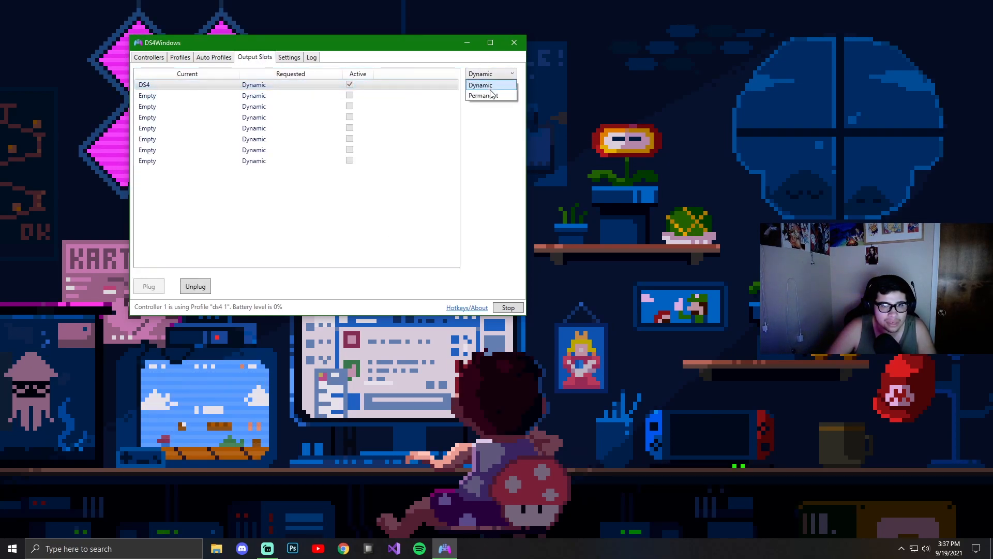
{"action": "left_click", "coordinate": [486, 93]}
{"action": "left_click", "coordinate": [494, 91]}
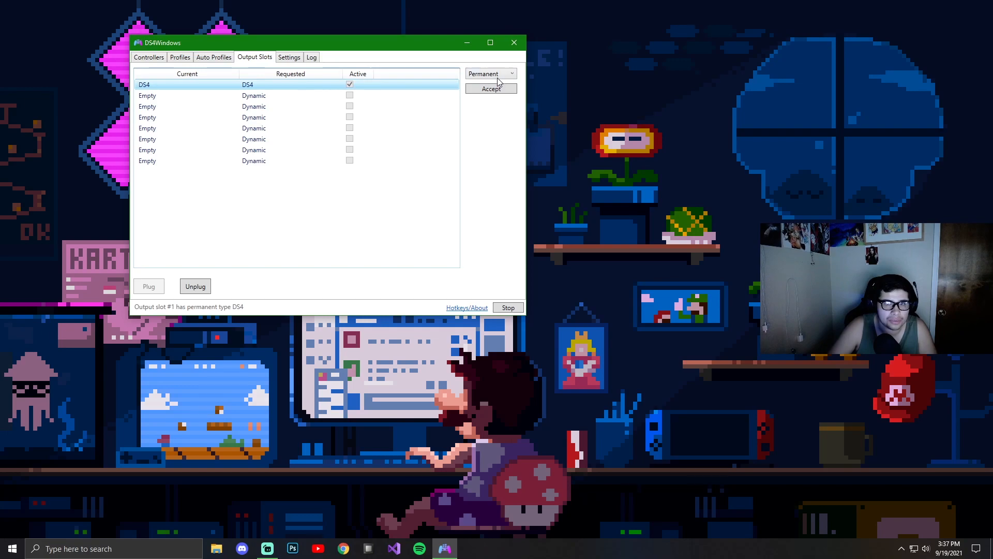
Step: Enlarge the window on the general settings, try the Dark app theme and restore the Default theme
{"action": "left_click", "coordinate": [288, 58]}
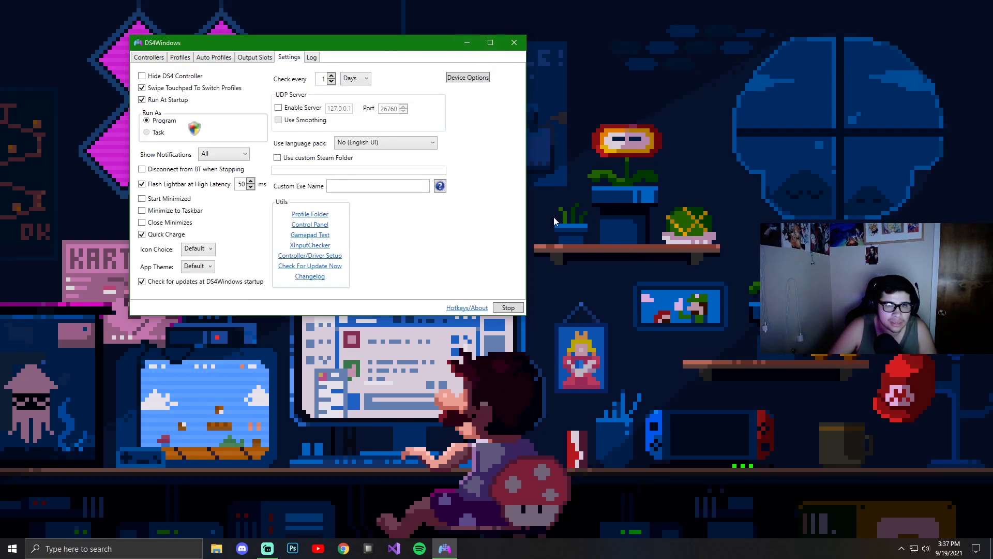
{"action": "left_click_drag", "start_coordinate": [526, 318], "coordinate": [807, 493]}
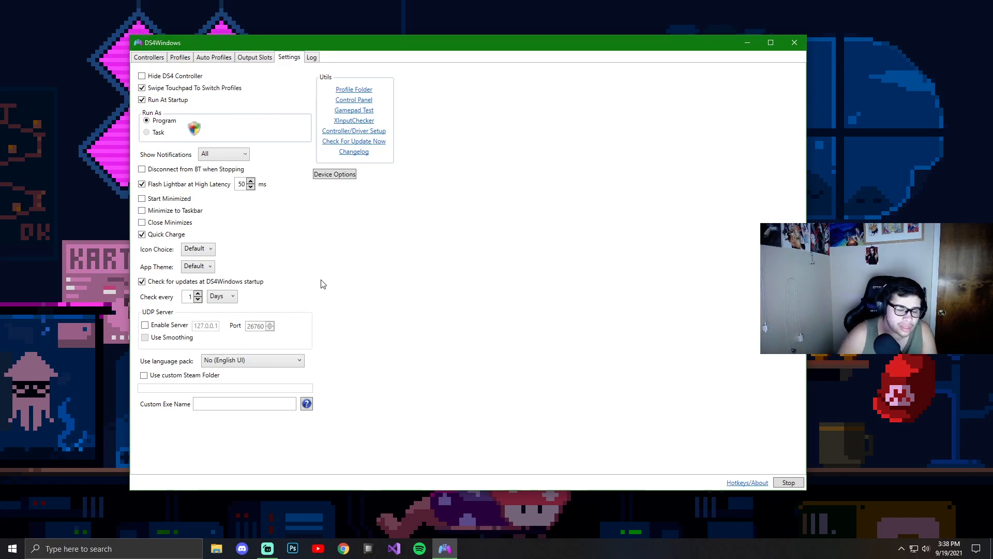
{"action": "left_click", "coordinate": [196, 253]}
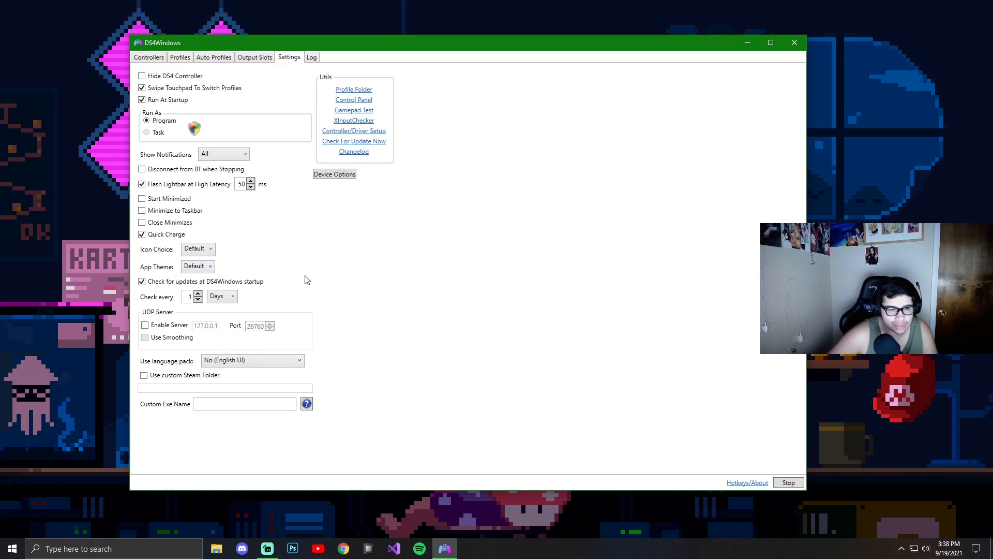
{"action": "left_click", "coordinate": [206, 283]}
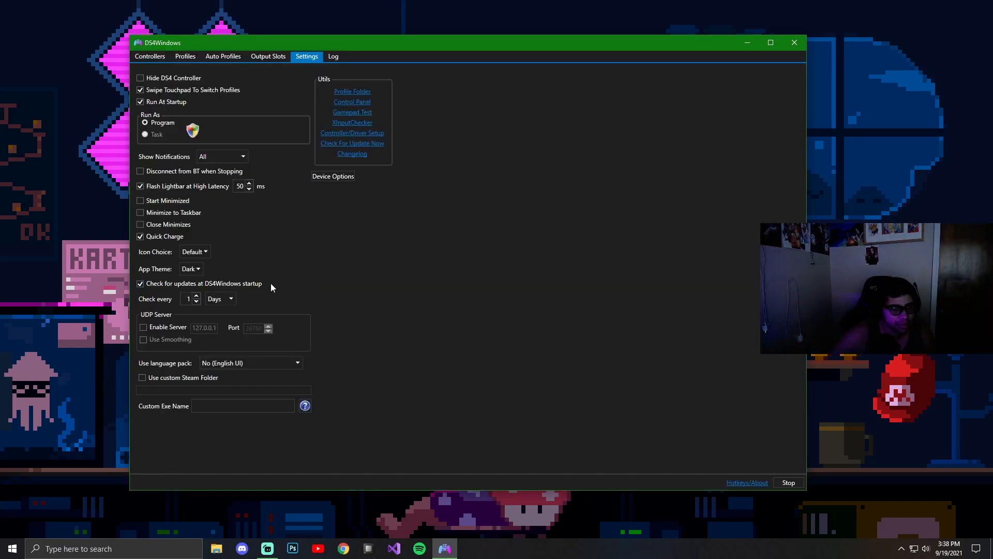
{"action": "left_click", "coordinate": [195, 269]}
{"action": "left_click", "coordinate": [195, 278]}
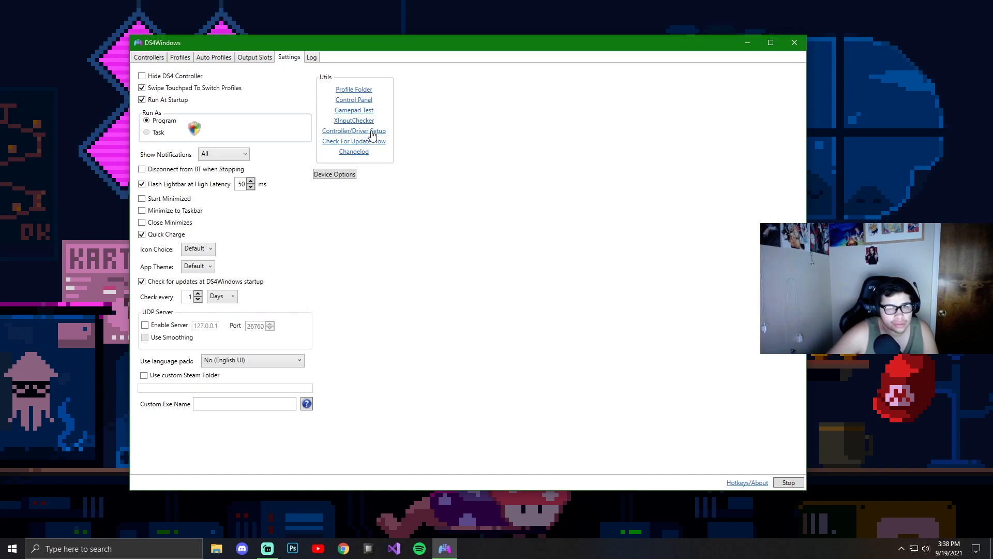
Step: Start the ViGEmBus driver installer from the controller and driver setup utility, and cancel the installation
{"action": "left_click", "coordinate": [362, 131]}
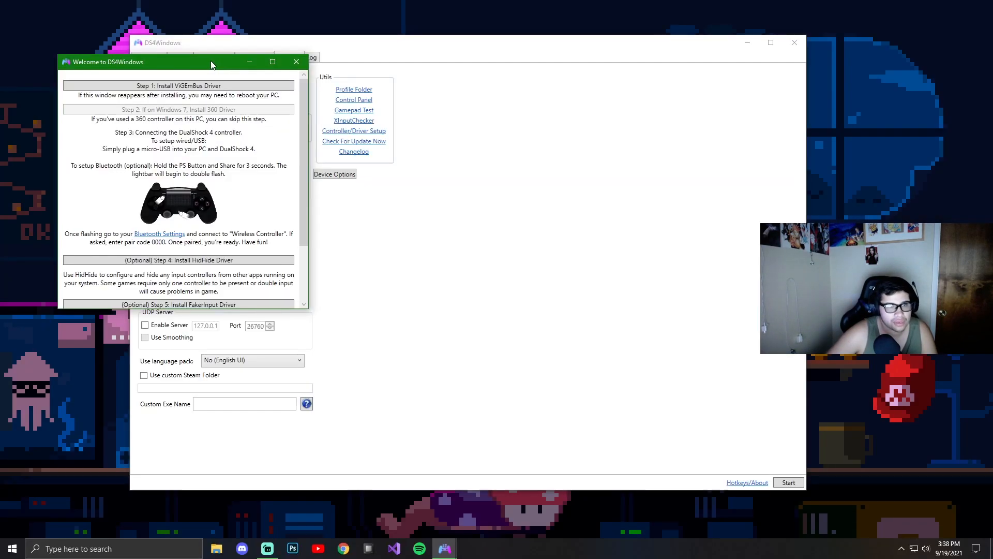
{"action": "left_click_drag", "start_coordinate": [210, 62], "coordinate": [504, 91]}
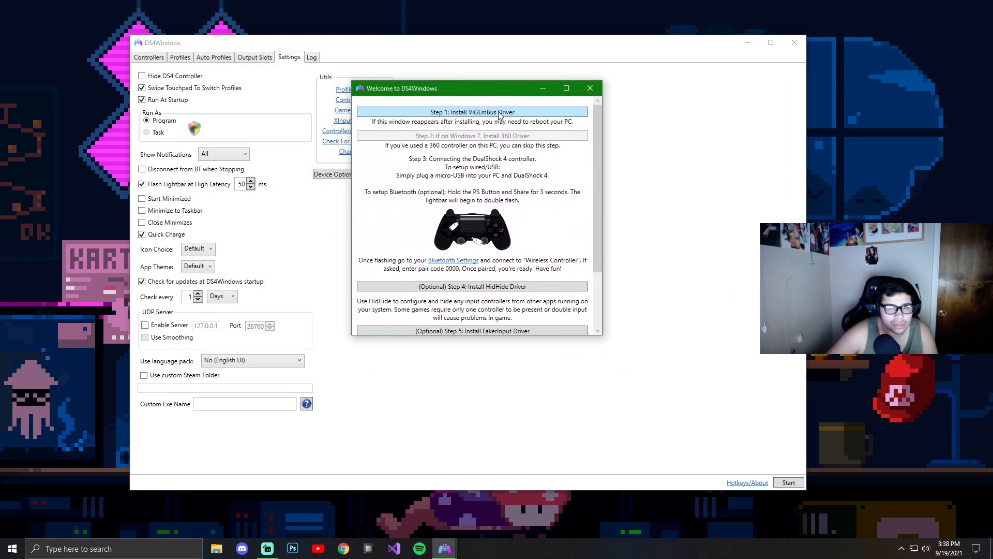
{"action": "left_click", "coordinate": [500, 113]}
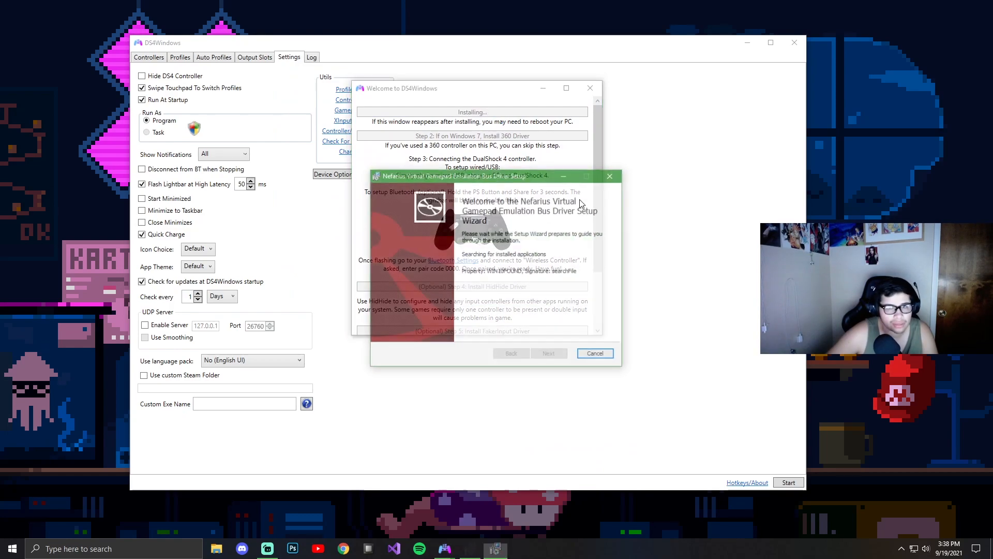
{"action": "left_click", "coordinate": [556, 355]}
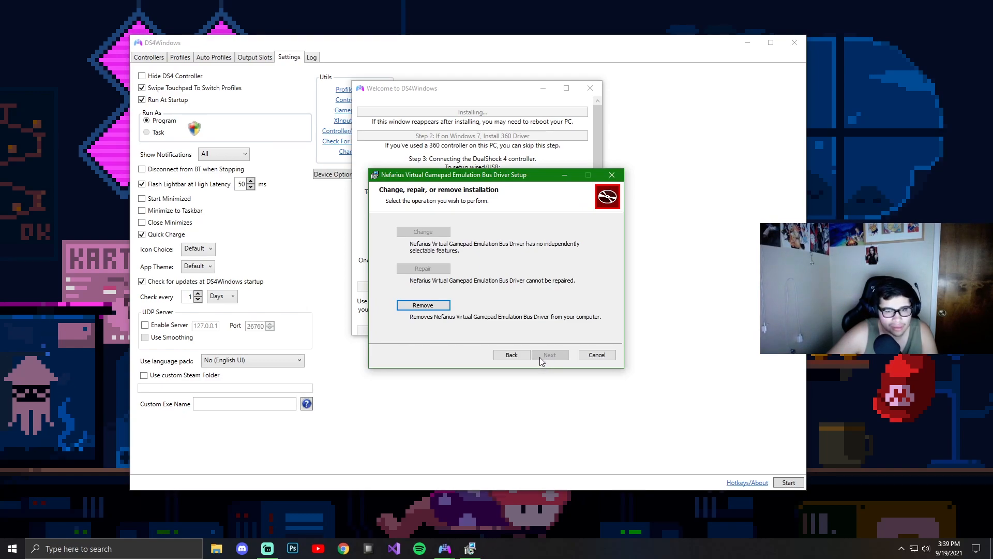
{"action": "left_click", "coordinate": [513, 357]}
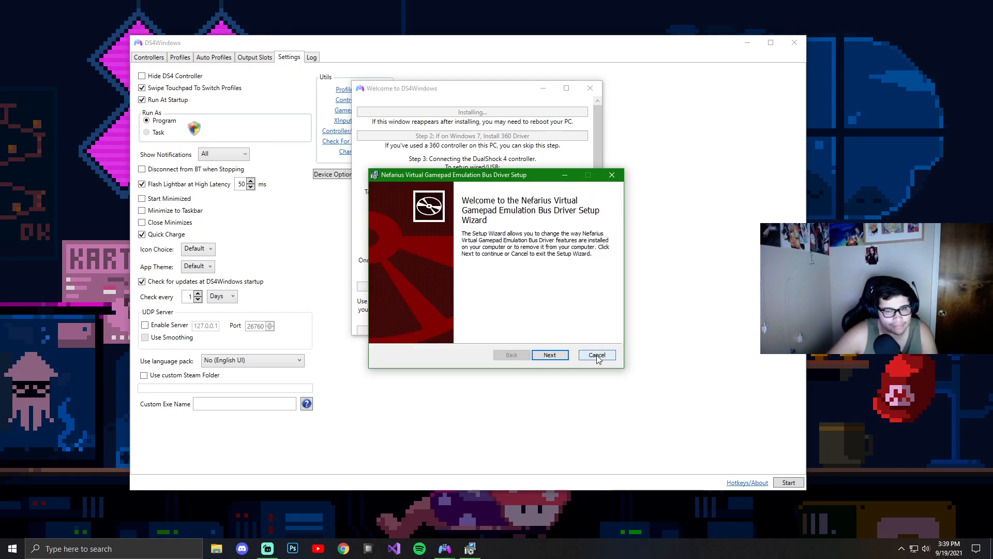
{"action": "left_click", "coordinate": [612, 175]}
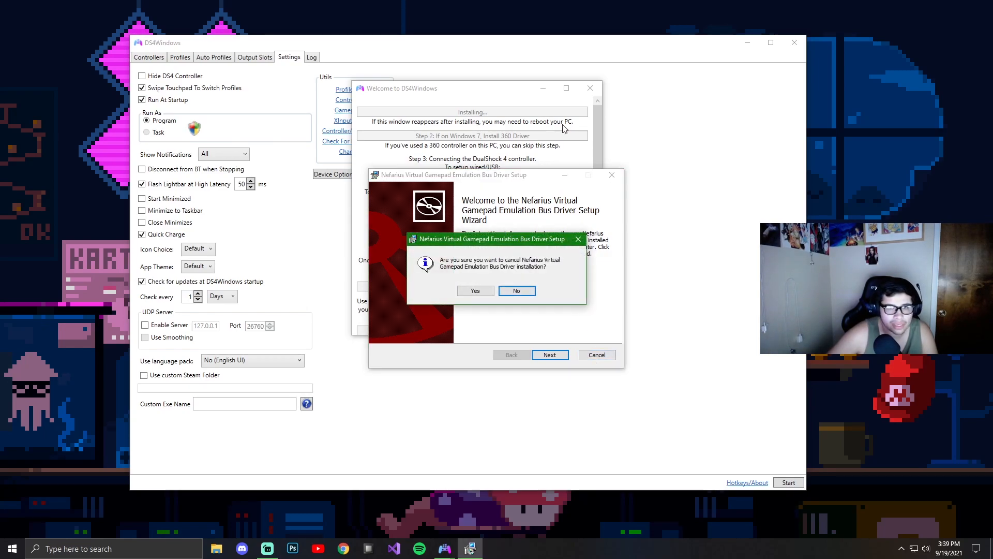
{"action": "left_click", "coordinate": [514, 291]}
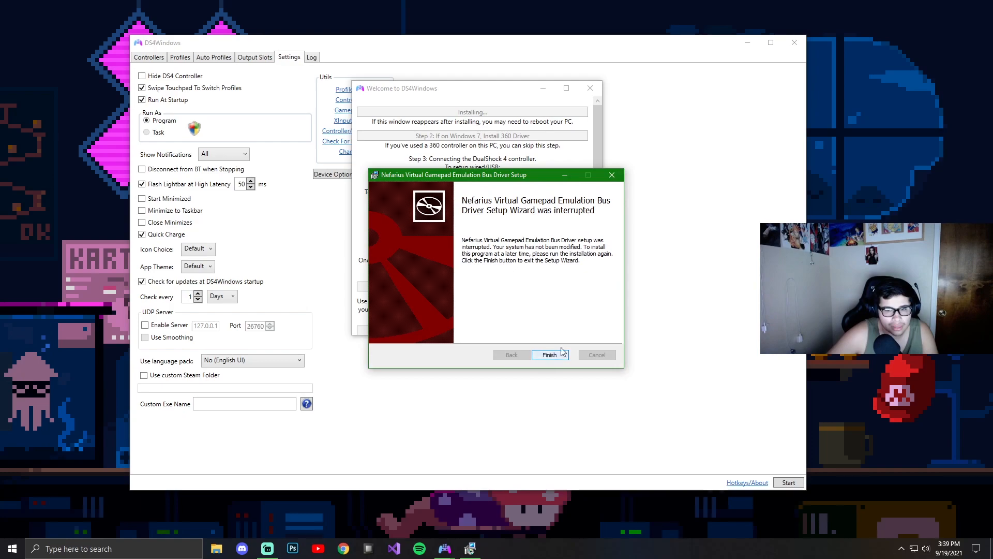
{"action": "left_click", "coordinate": [549, 354]}
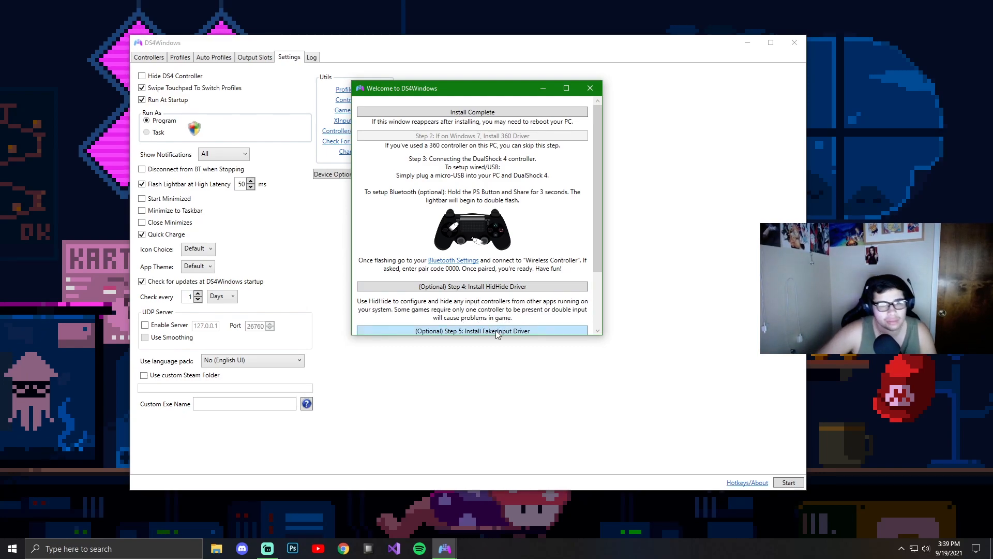
Step: Review the optional HidHide and FakerInput driver steps, finish the driver setup and close DS4Windows
{"action": "scroll", "coordinate": [486, 321], "scroll_direction": "down", "scroll_amount": 3}
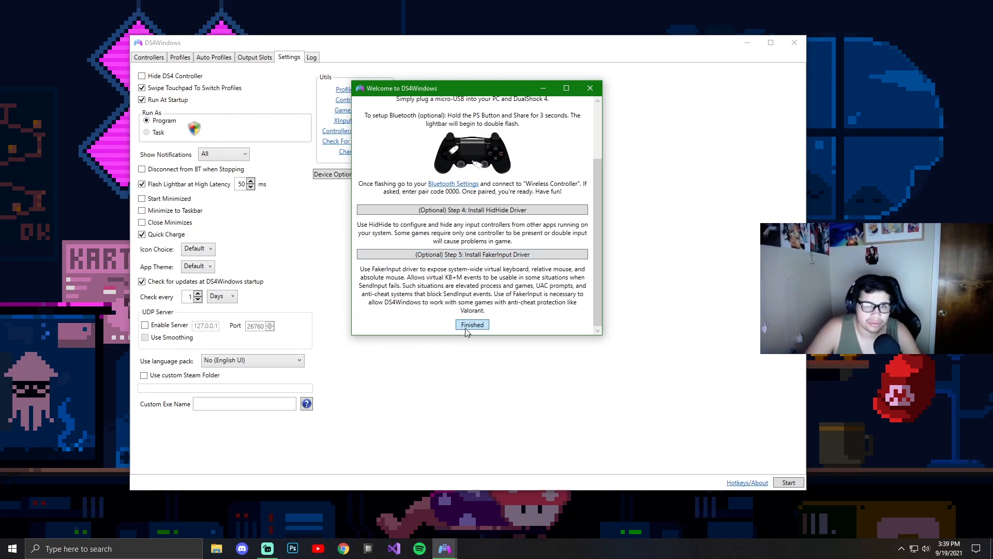
{"action": "scroll", "coordinate": [467, 332], "scroll_direction": "up", "scroll_amount": 5}
{"action": "scroll", "coordinate": [470, 328], "scroll_direction": "down", "scroll_amount": 5}
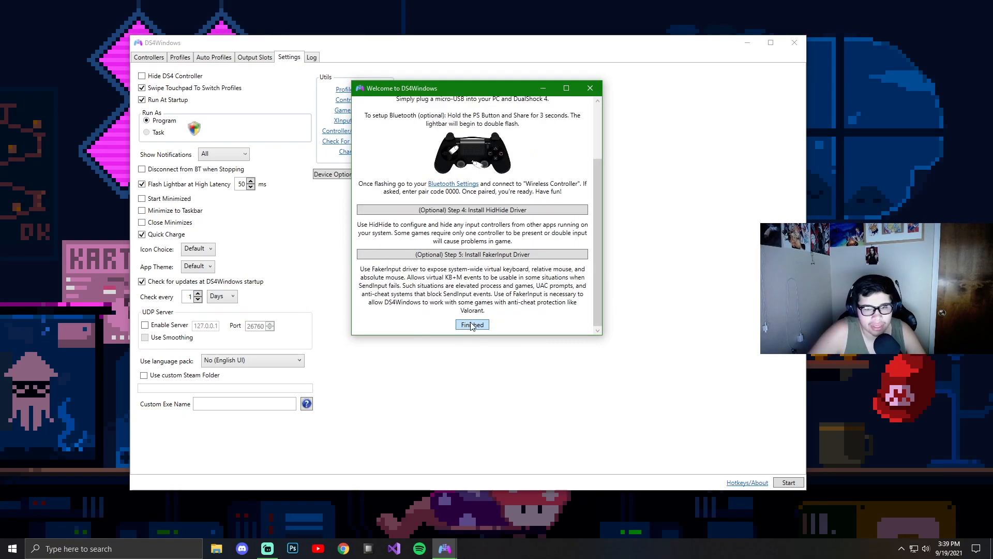
{"action": "left_click", "coordinate": [472, 324]}
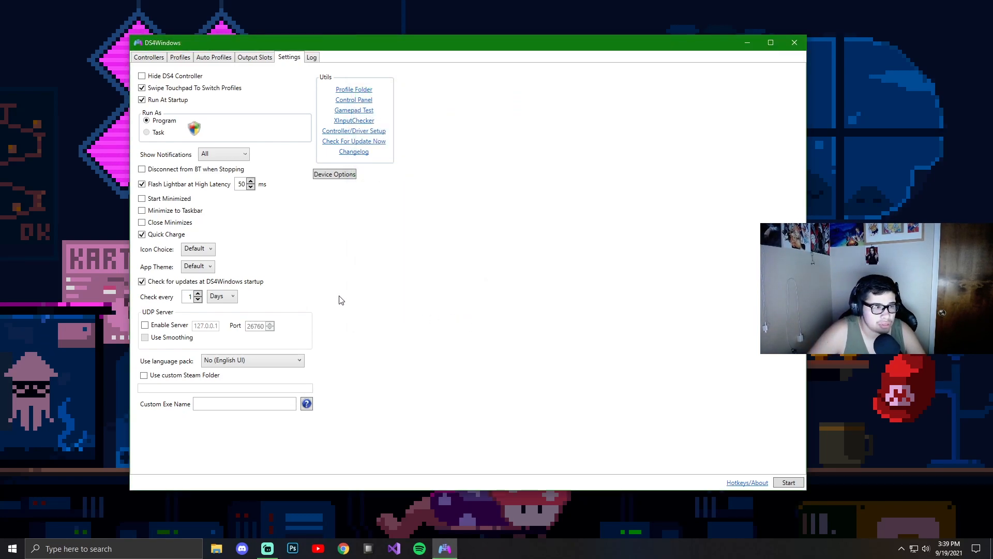
{"action": "left_click", "coordinate": [794, 43]}
Step: Look for DS4Windows among the hidden tray programs and search Windows for ds4
{"action": "left_click", "coordinate": [901, 549]}
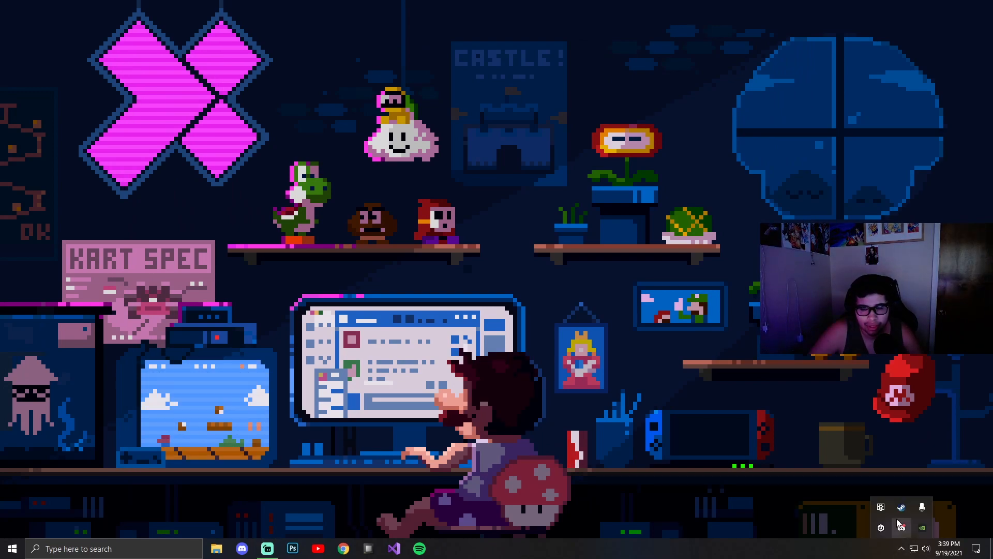
{"action": "left_click", "coordinate": [87, 548]}
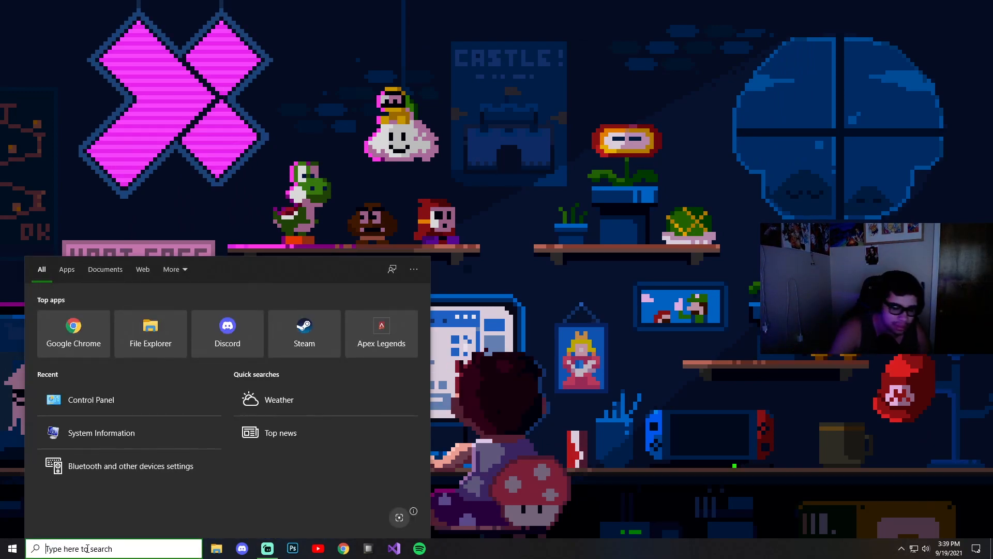
{"action": "type", "text": "ds4"}
{"action": "key", "text": "Return"}
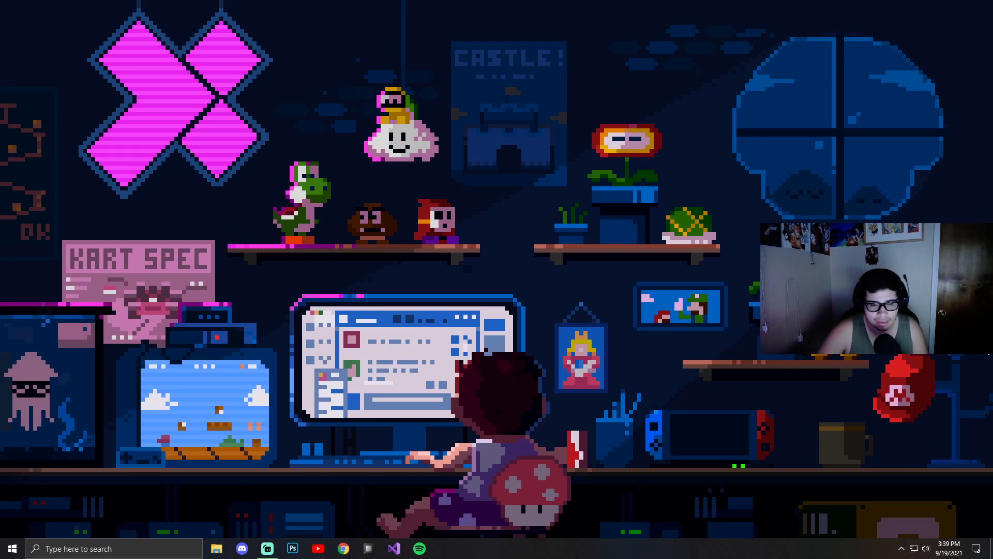
{"action": "key", "text": "super"}
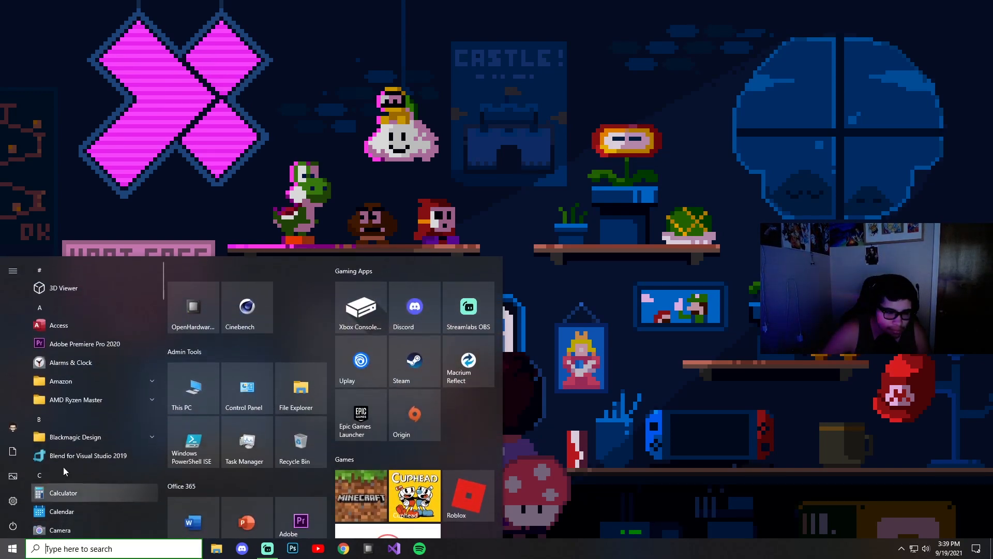
Step: Switch to File Explorer and open the DS4Windows program folder inside Documents > DS4 Windows
{"action": "left_click", "coordinate": [216, 549]}
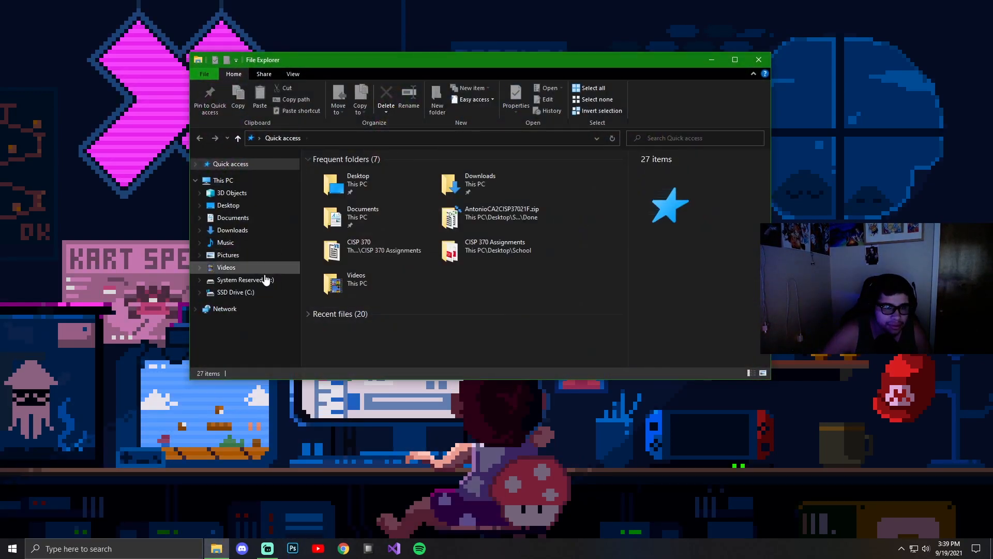
{"action": "left_click", "coordinate": [233, 218]}
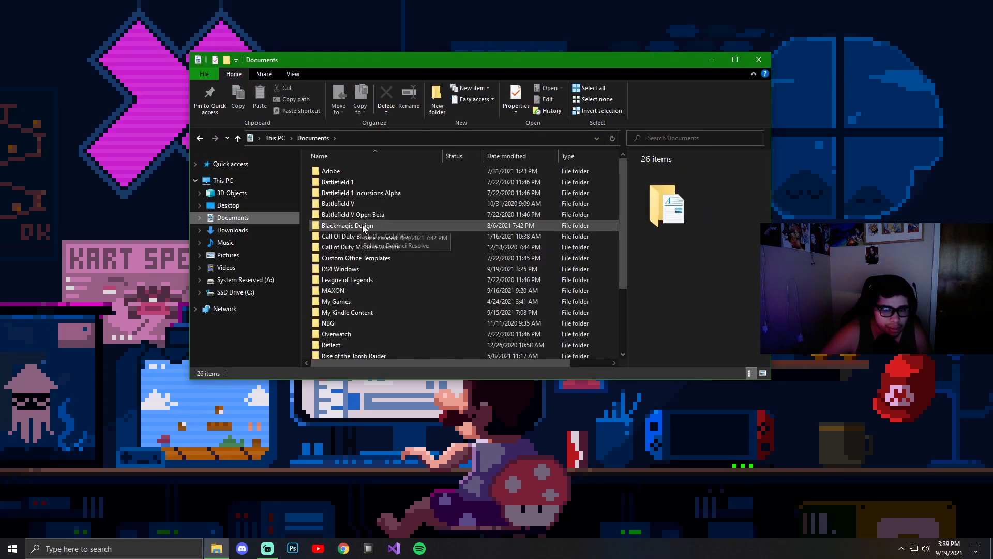
{"action": "scroll", "coordinate": [362, 228], "scroll_direction": "down", "scroll_amount": 3}
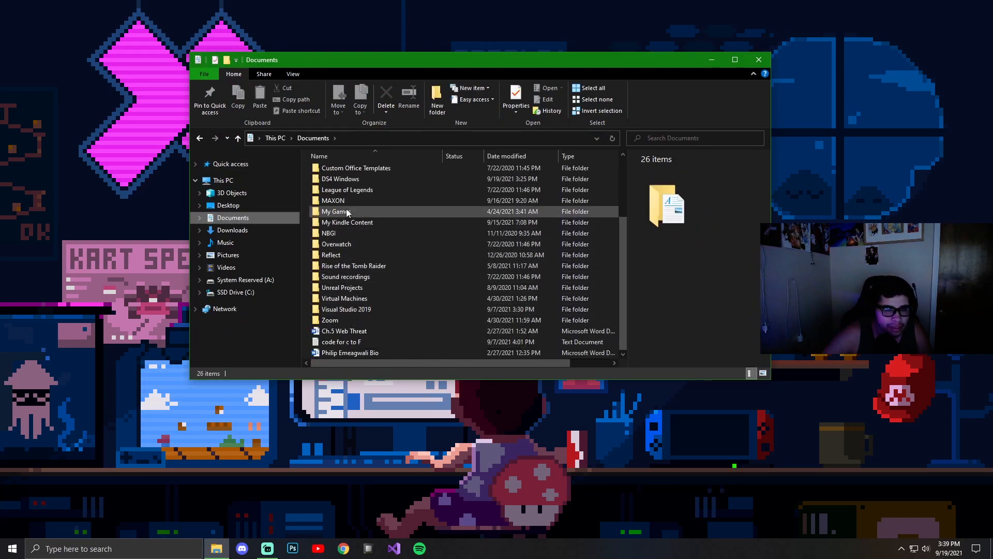
{"action": "double_click", "coordinate": [340, 178]}
{"action": "double_click", "coordinate": [336, 171]}
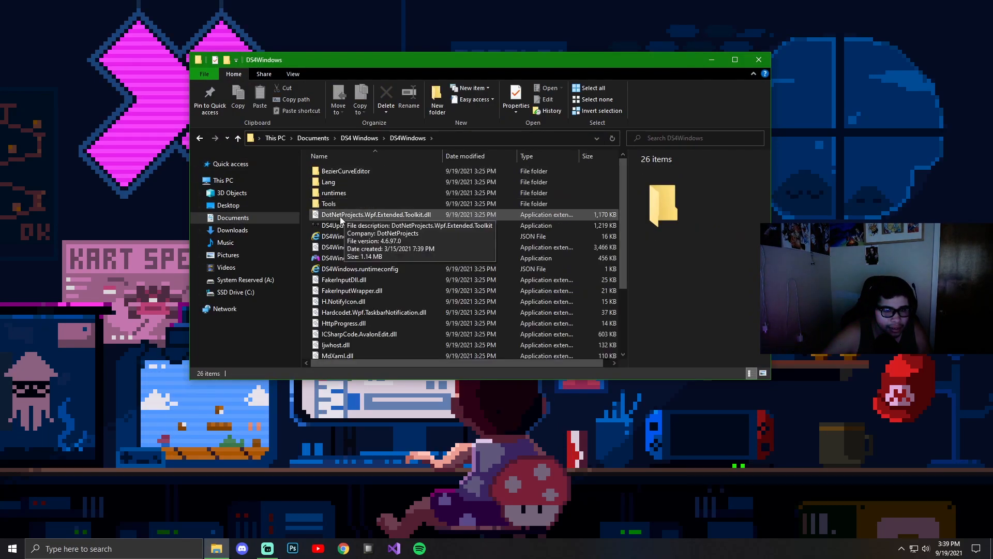
Step: Pin the DS4Windows application to the taskbar and close its folder window
{"action": "right_click", "coordinate": [323, 258]}
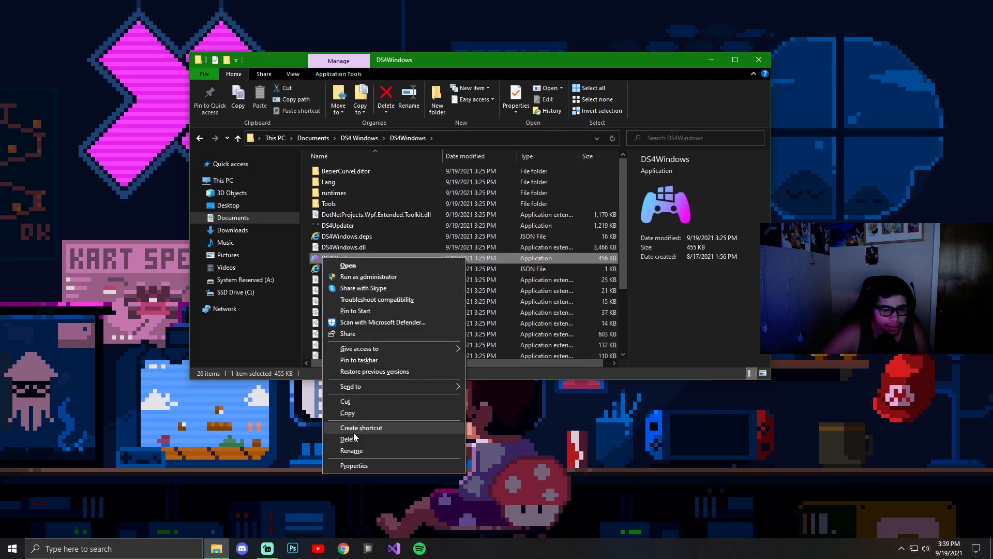
{"action": "left_click", "coordinate": [364, 313]}
{"action": "right_click", "coordinate": [345, 260]}
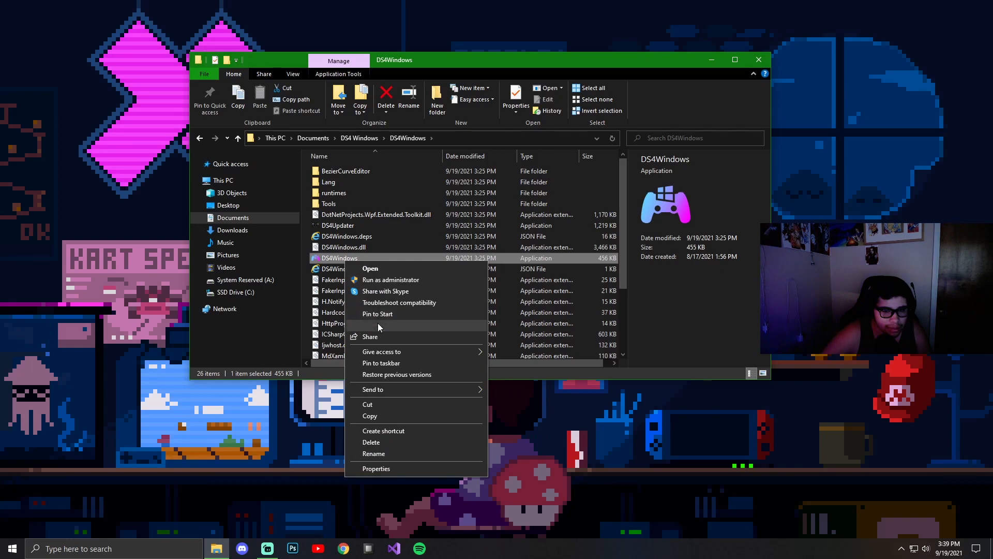
{"action": "left_click", "coordinate": [393, 364]}
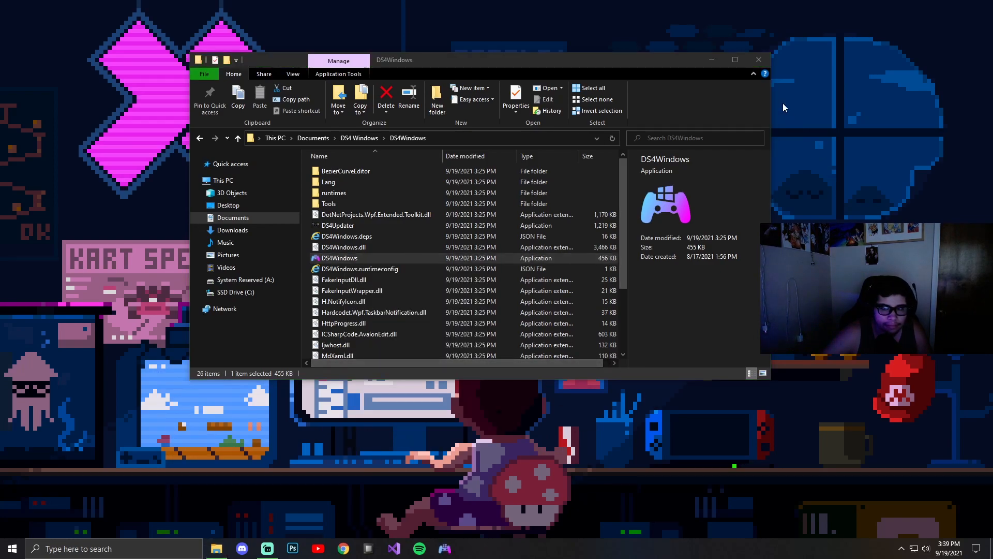
{"action": "left_click", "coordinate": [758, 59]}
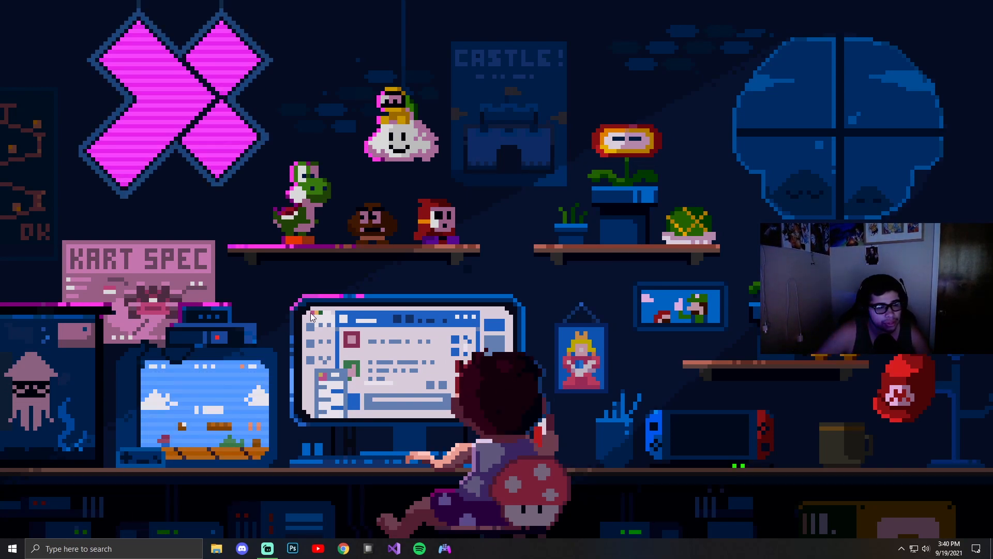
Step: Launch DS4Windows from its pinned shortcut, delete profile 2 and select the ds4 1 profile
{"action": "left_click", "coordinate": [445, 549]}
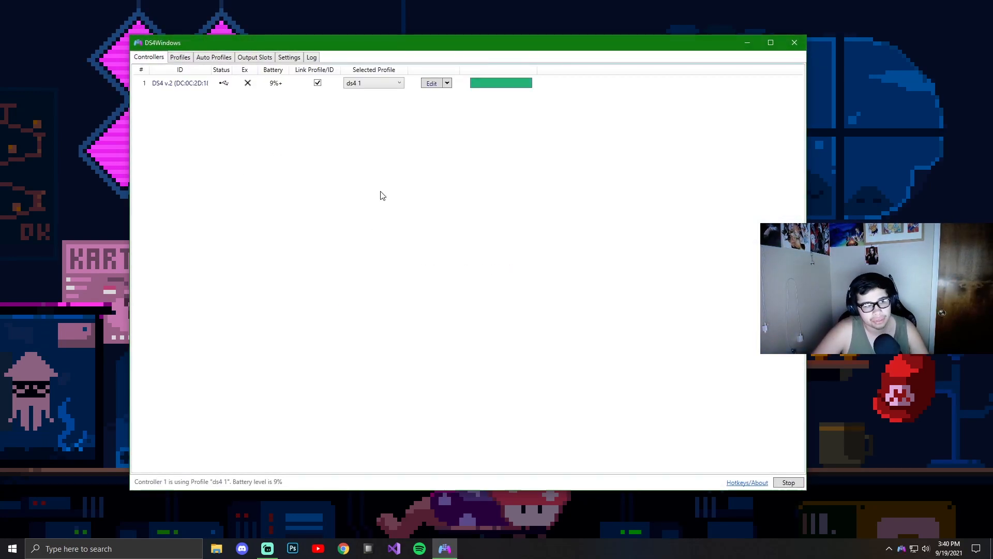
{"action": "left_click", "coordinate": [178, 57]}
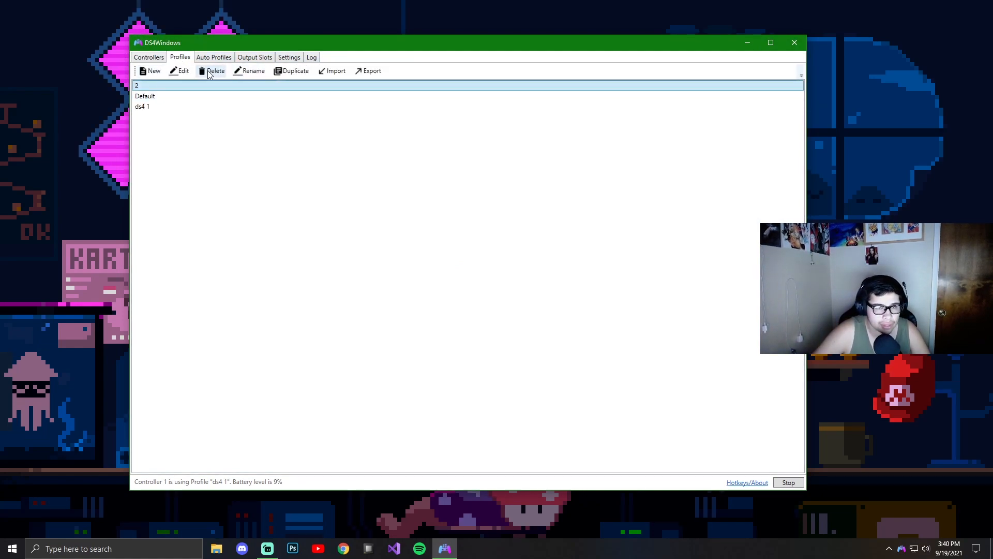
{"action": "left_click", "coordinate": [211, 71]}
{"action": "left_click", "coordinate": [485, 311]}
{"action": "left_click", "coordinate": [160, 97]}
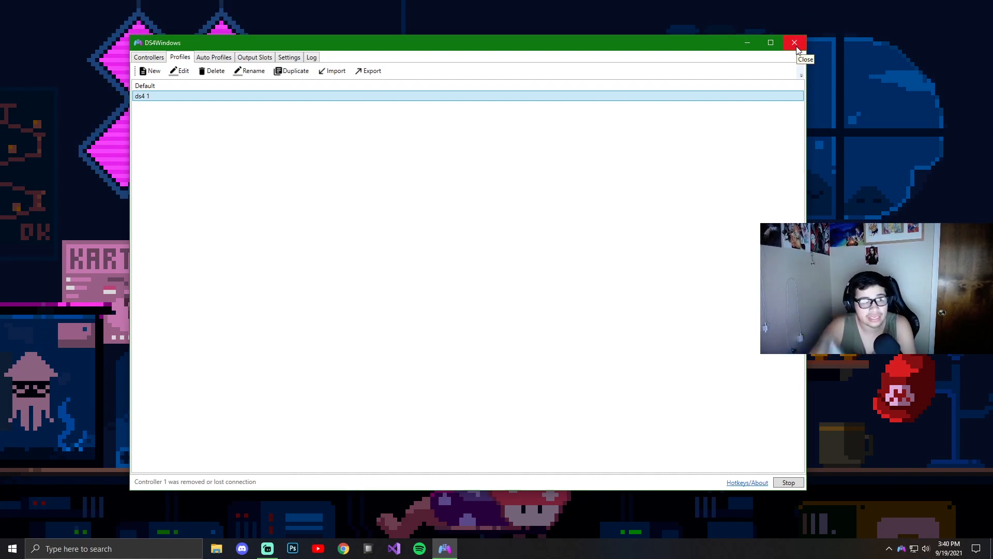
Step: Open the Windows Bluetooth & other devices settings, then reposition and enlarge the Settings window
{"action": "left_click", "coordinate": [976, 548]}
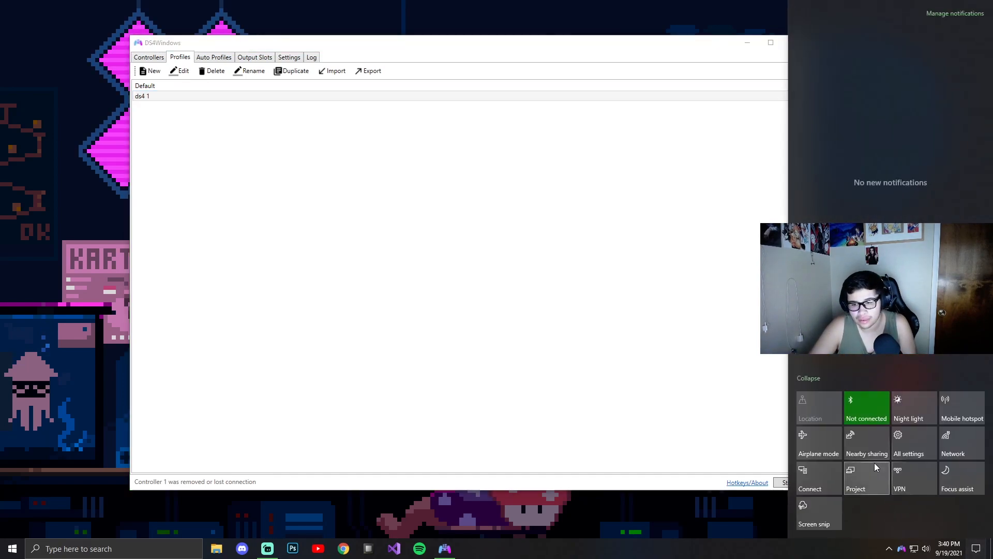
{"action": "right_click", "coordinate": [864, 408]}
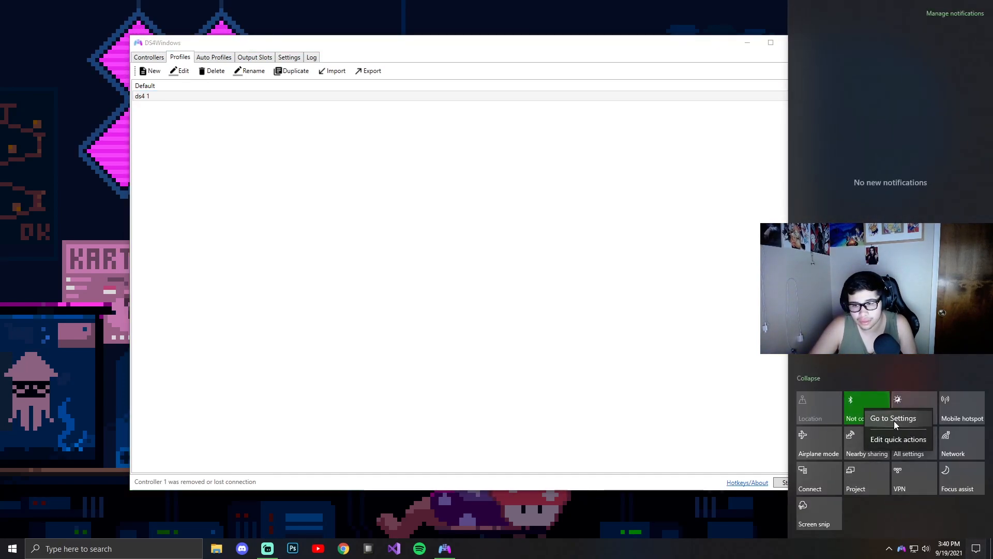
{"action": "left_click", "coordinate": [894, 421]}
{"action": "left_click_drag", "start_coordinate": [489, 9], "coordinate": [436, 69]}
{"action": "left_click_drag", "start_coordinate": [593, 410], "coordinate": [849, 518]}
{"action": "left_click", "coordinate": [514, 124]}
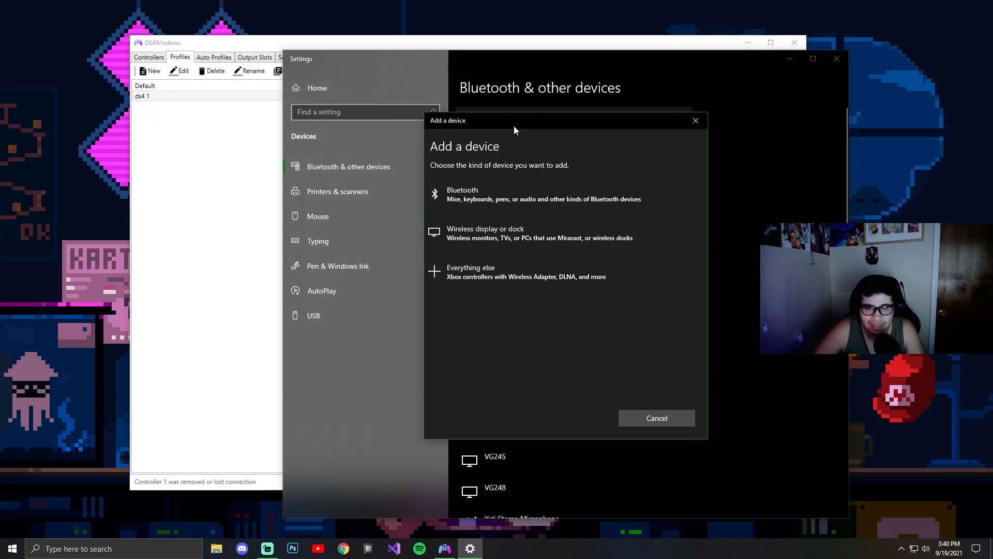
{"action": "left_click", "coordinate": [492, 192]}
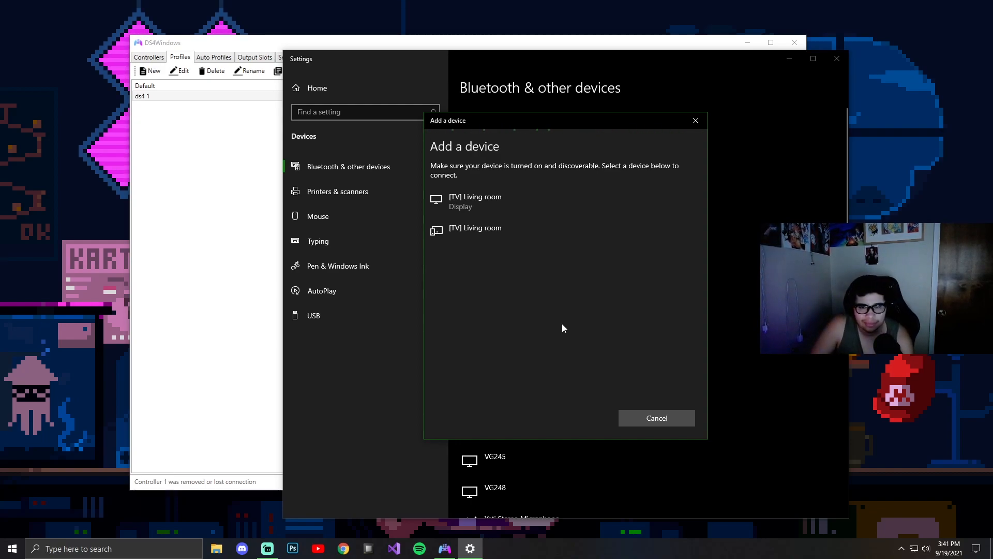
{"action": "left_click", "coordinate": [716, 137]}
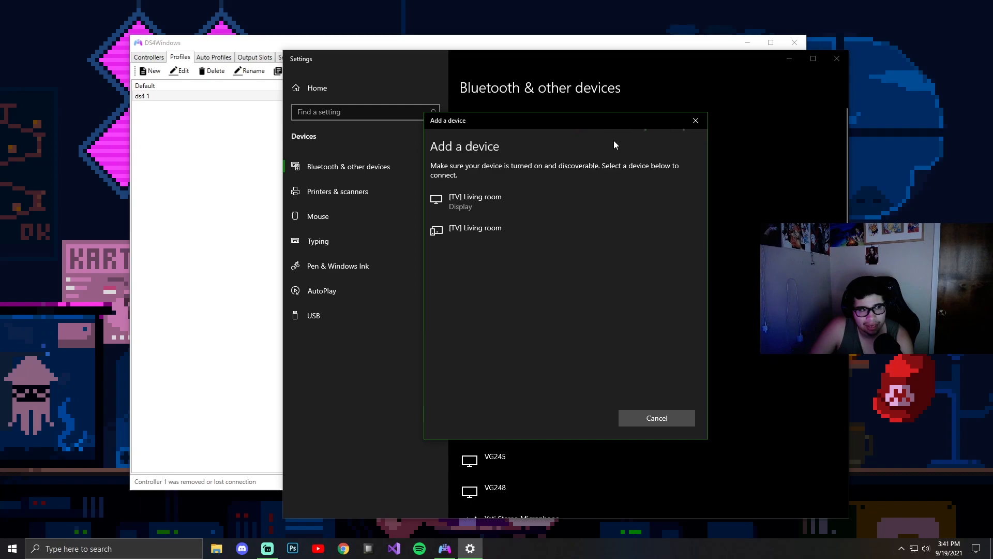
{"action": "left_click", "coordinate": [698, 123]}
Step: Remove the paired Indy audio device from the Bluetooth devices and confirm the removal
{"action": "scroll", "coordinate": [551, 257], "scroll_direction": "down", "scroll_amount": 5}
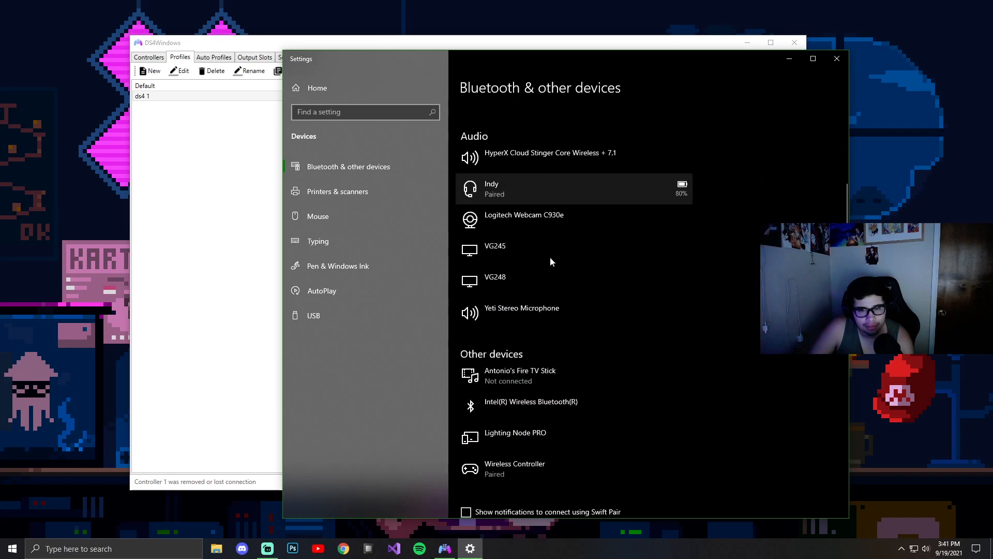
{"action": "left_click", "coordinate": [610, 199]}
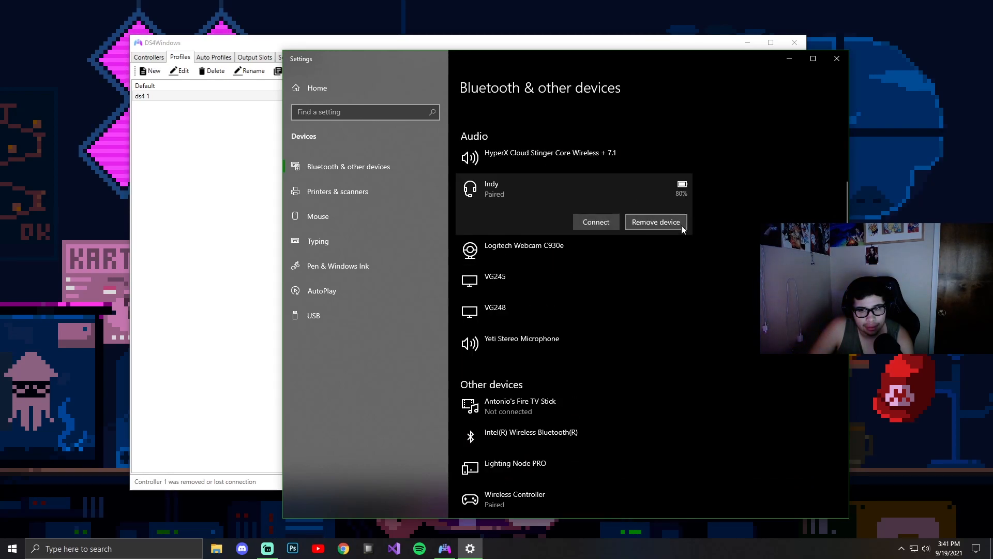
{"action": "left_click", "coordinate": [681, 225]}
{"action": "left_click", "coordinate": [700, 193]}
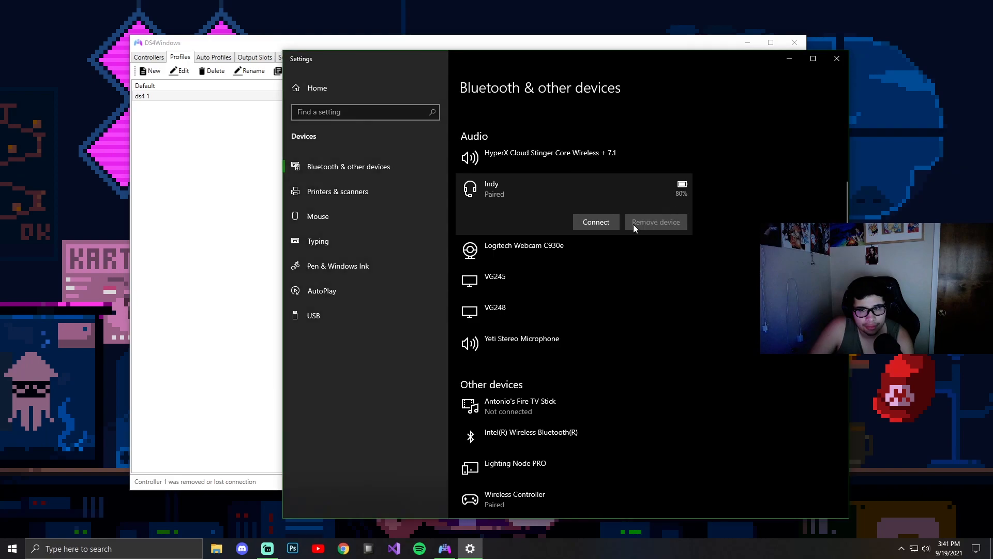
Step: Remove the previously paired Wireless Controller under Other devices and confirm the removal
{"action": "left_click", "coordinate": [514, 448]}
{"action": "left_click", "coordinate": [639, 471]}
{"action": "left_click", "coordinate": [701, 439]}
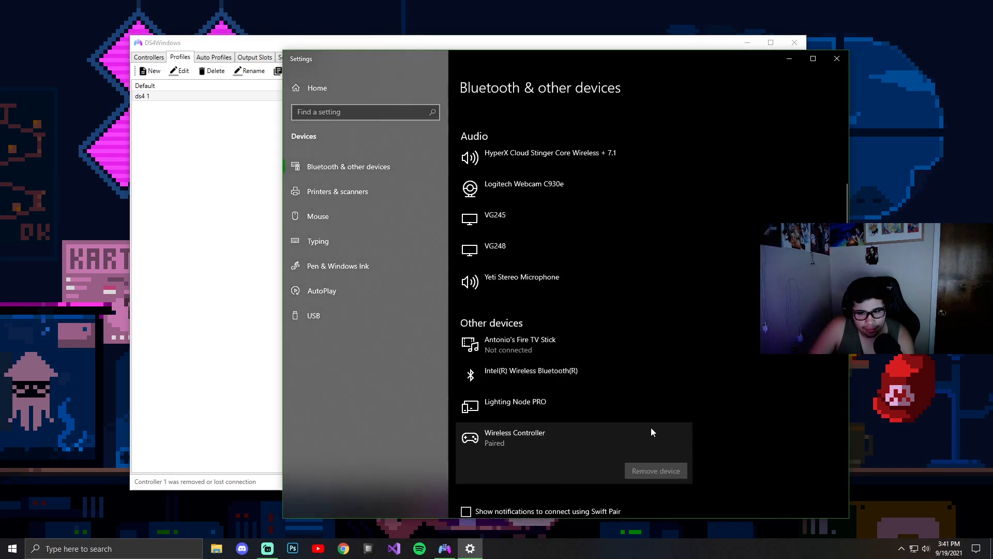
Step: Add the Wireless Controller as a new Bluetooth device, finish the pairing and close the Settings window
{"action": "scroll", "coordinate": [605, 344], "scroll_direction": "up", "scroll_amount": 5}
{"action": "left_click", "coordinate": [492, 124]}
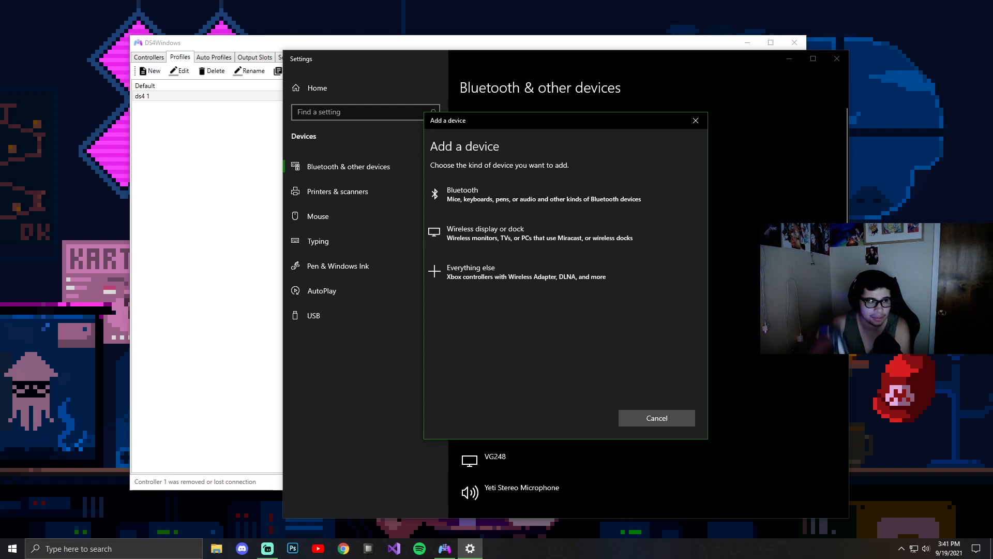
{"action": "left_click", "coordinate": [542, 201]}
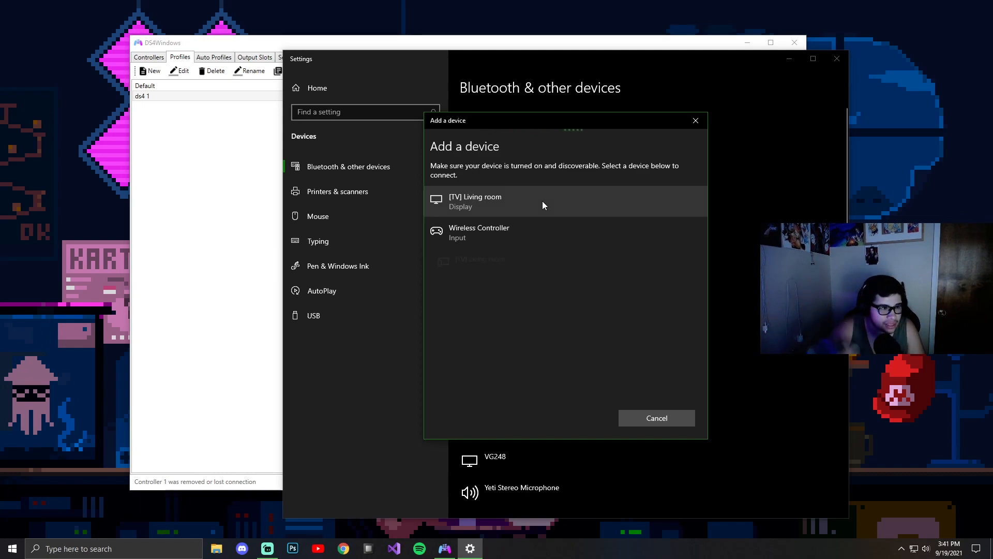
{"action": "left_click", "coordinate": [490, 235]}
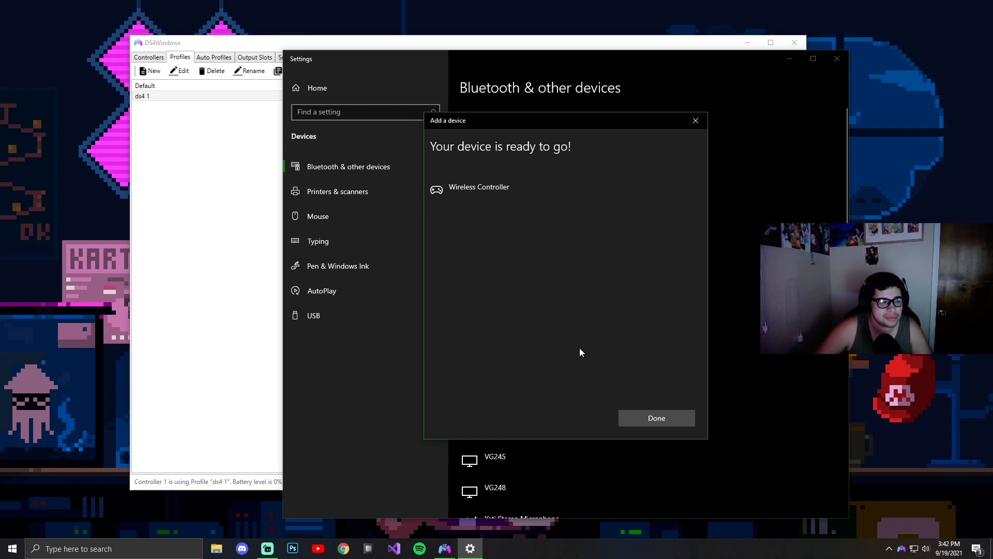
{"action": "left_click", "coordinate": [667, 416]}
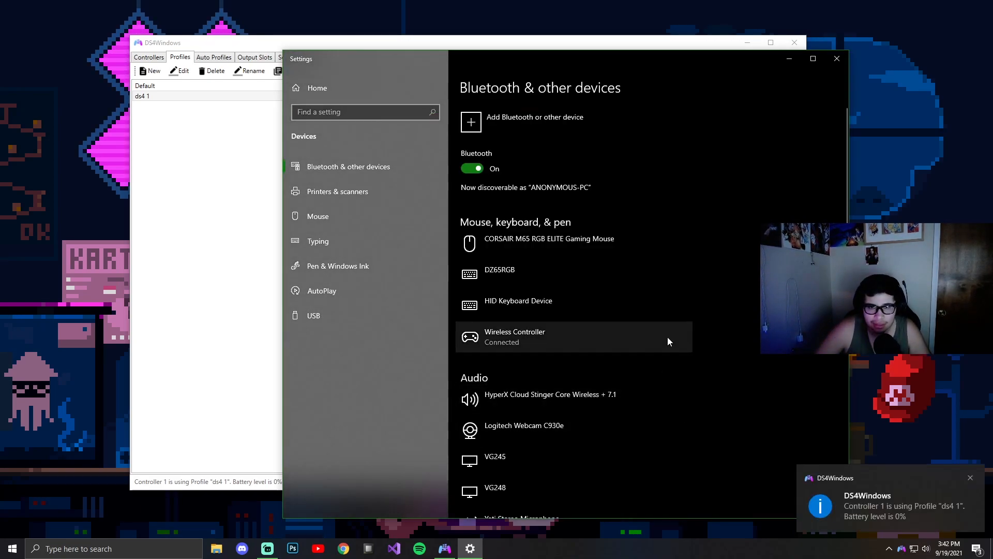
{"action": "left_click", "coordinate": [843, 67]}
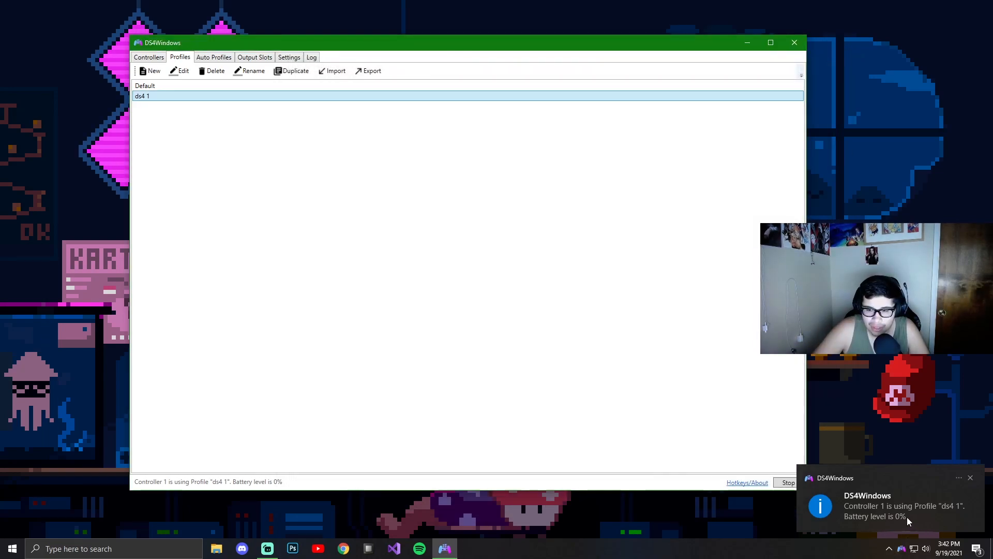
Step: Dismiss the DS4Windows and device notifications, check the controller's connection entry in DS4Windows and return to the profile list
{"action": "left_click", "coordinate": [970, 478]}
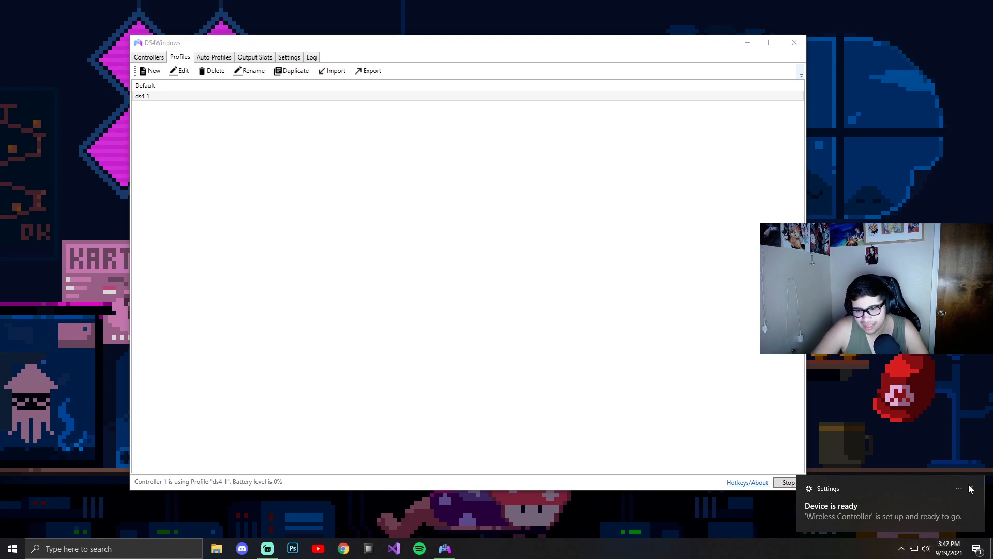
{"action": "left_click", "coordinate": [971, 488]}
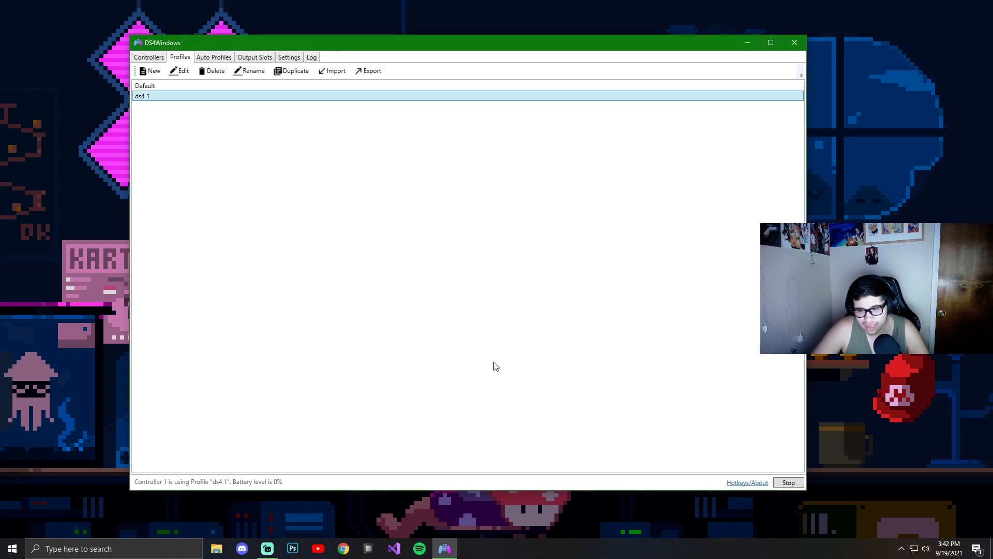
{"action": "left_click", "coordinate": [149, 57]}
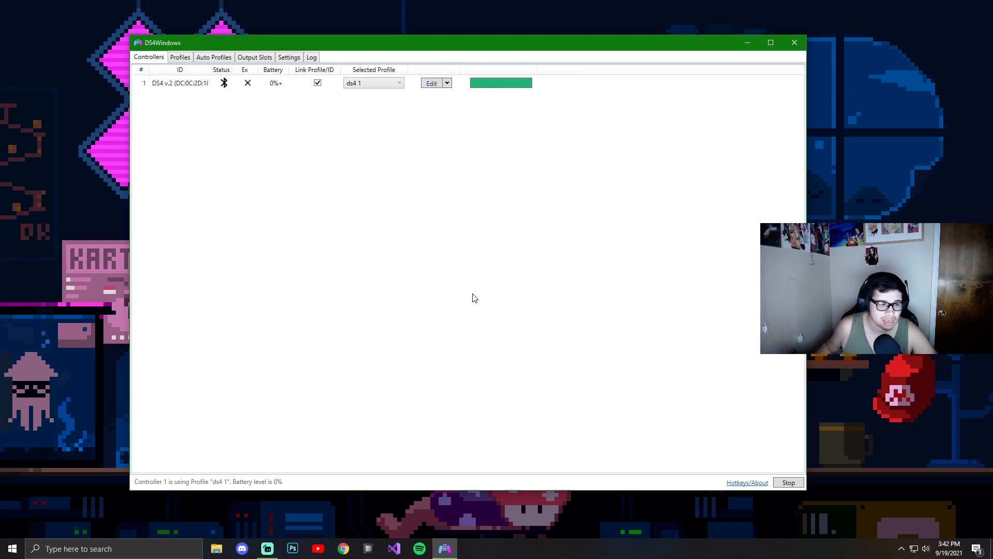
{"action": "left_click", "coordinate": [176, 56]}
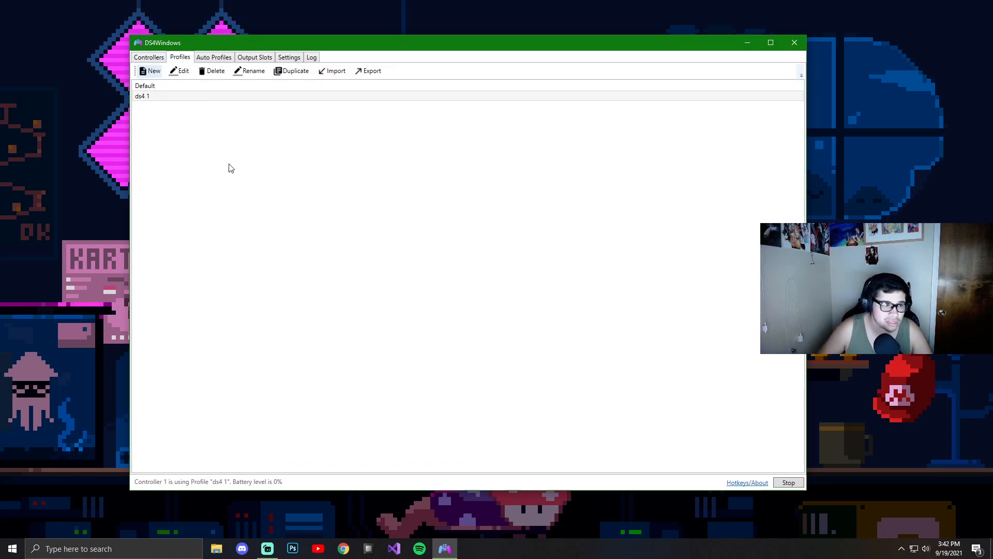